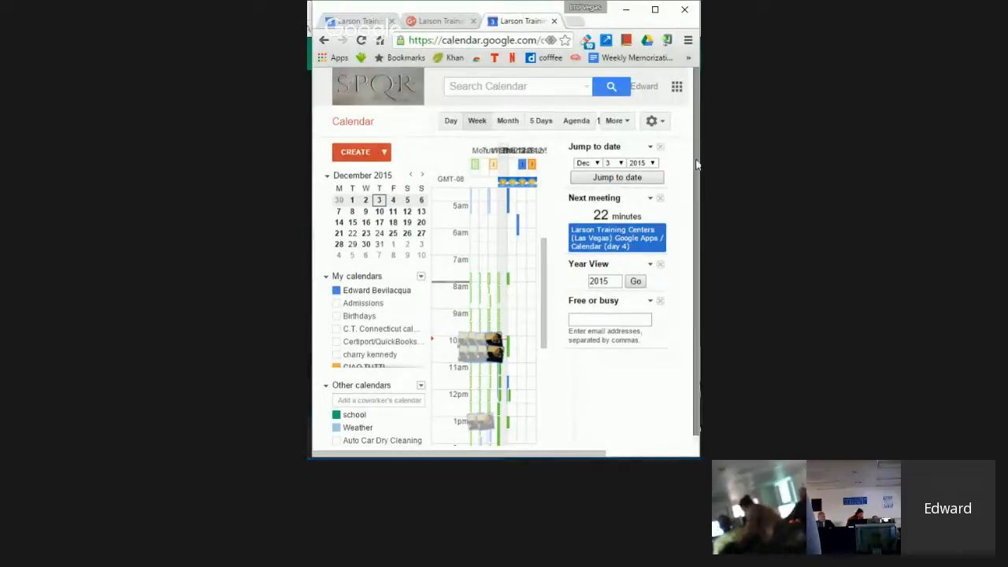
# Try wider and maximized browser window sizes for the week calendar, and restore the smaller window.
pyautogui.moveTo(701, 164); pyautogui.dragTo(750, 165)
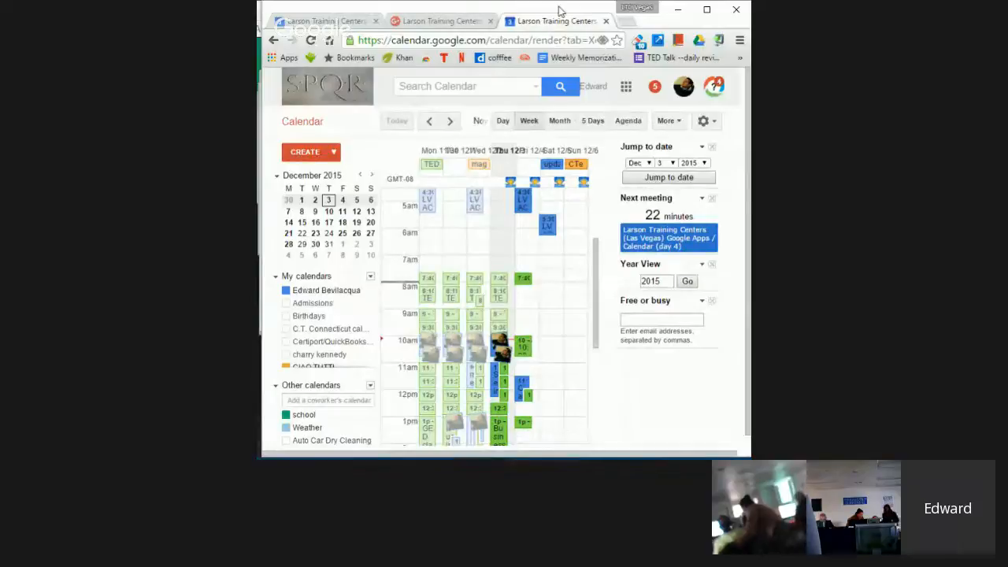
pyautogui.doubleClick(409, 11)
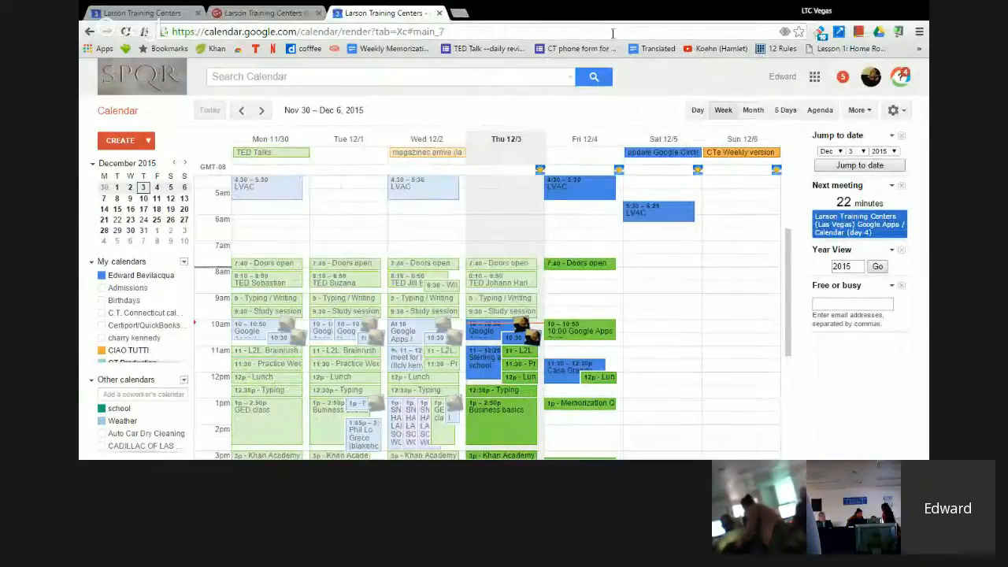
pyautogui.doubleClick(696, 19)
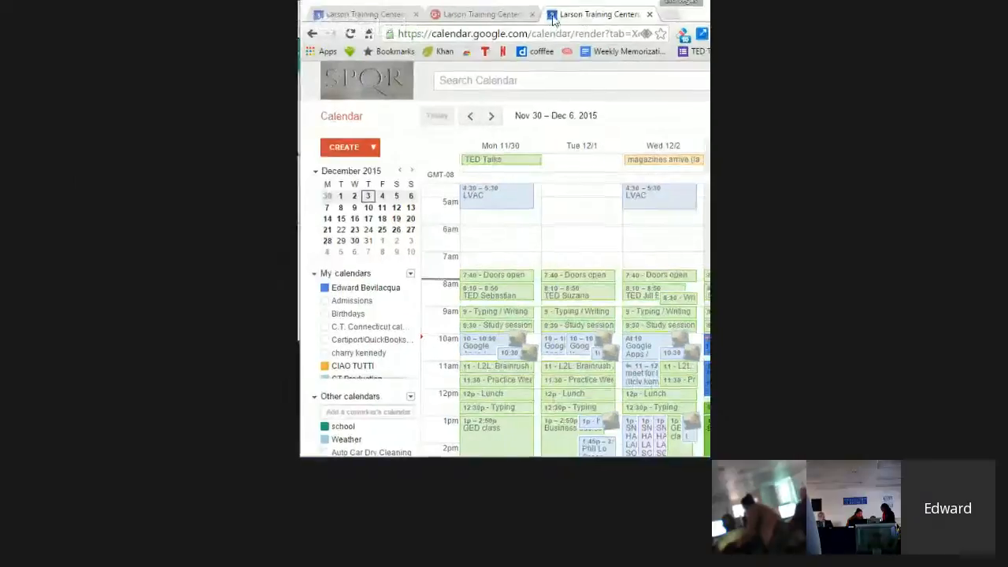
# Look through the calendars listed under My calendars.
pyautogui.scroll(-1, 385, 372)
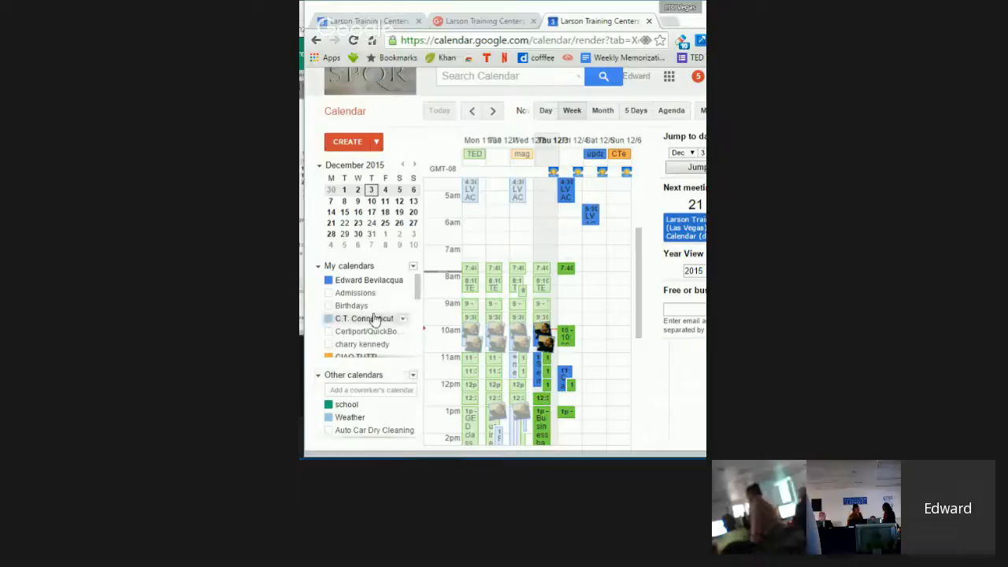
pyautogui.scroll(-3, 378, 344)
pyautogui.scroll(1, 381, 347)
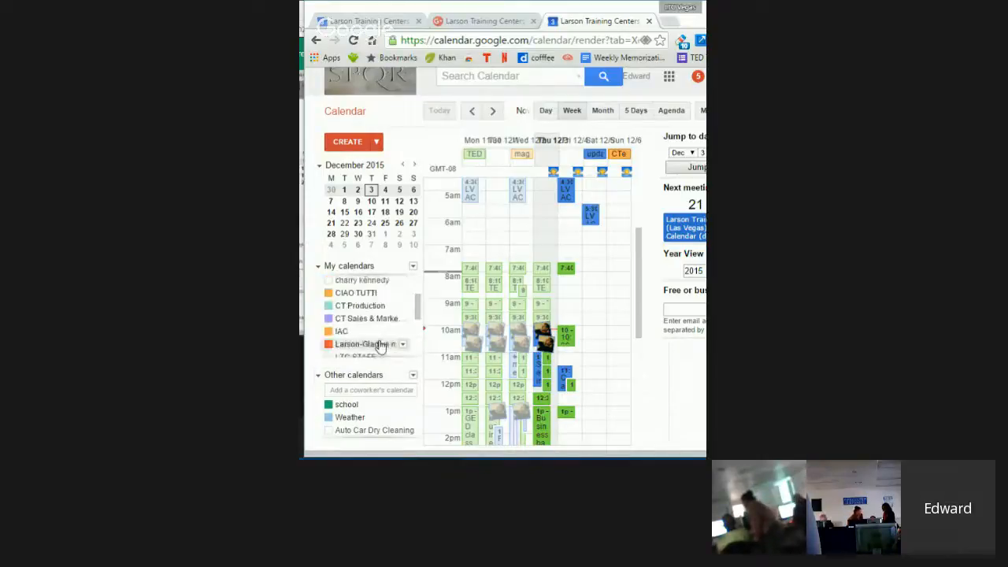
pyautogui.scroll(-1, 380, 347)
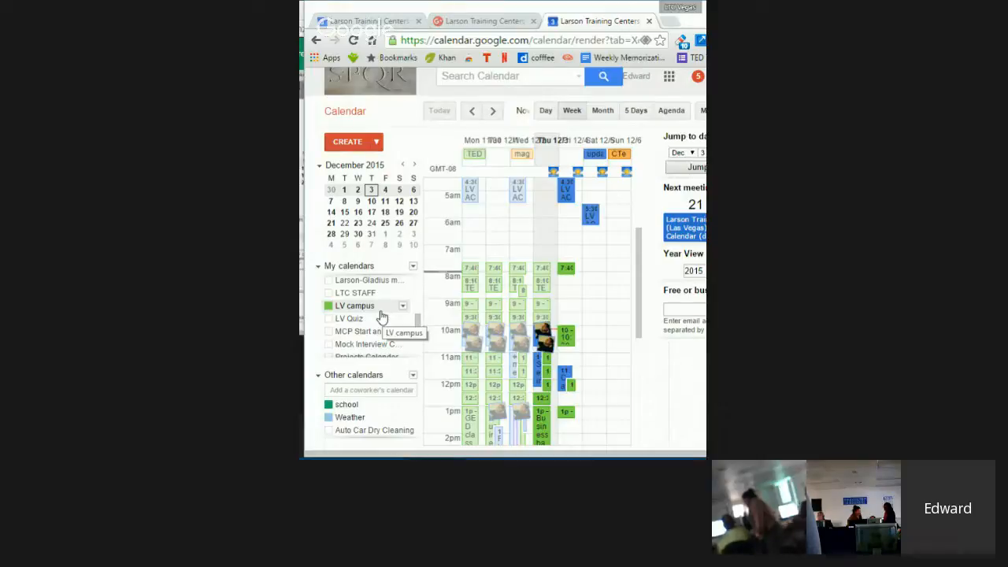
pyautogui.scroll(5, 381, 317)
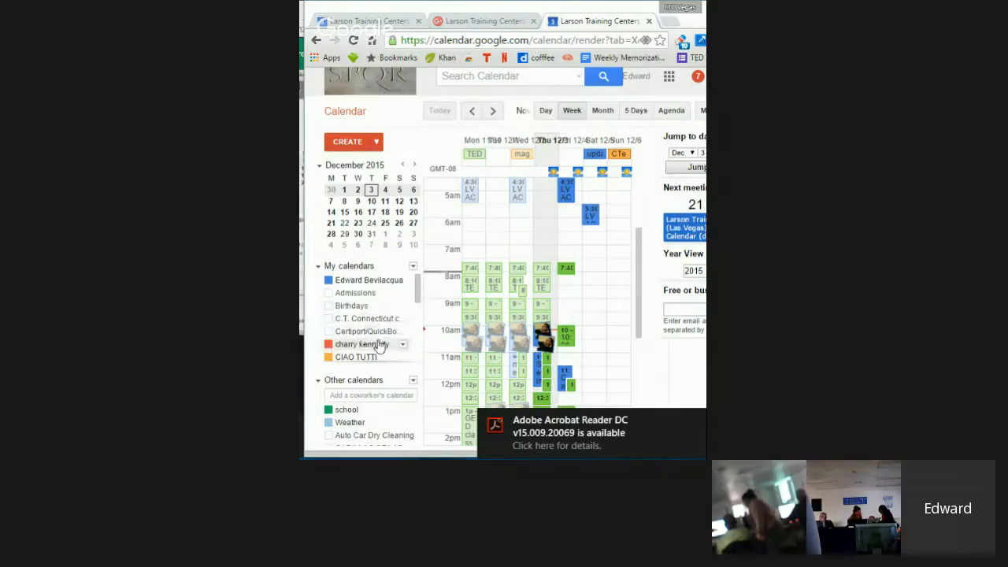
# View the sharing settings of the IAC calendar and return to the week calendar.
pyautogui.scroll(-3, 378, 346)
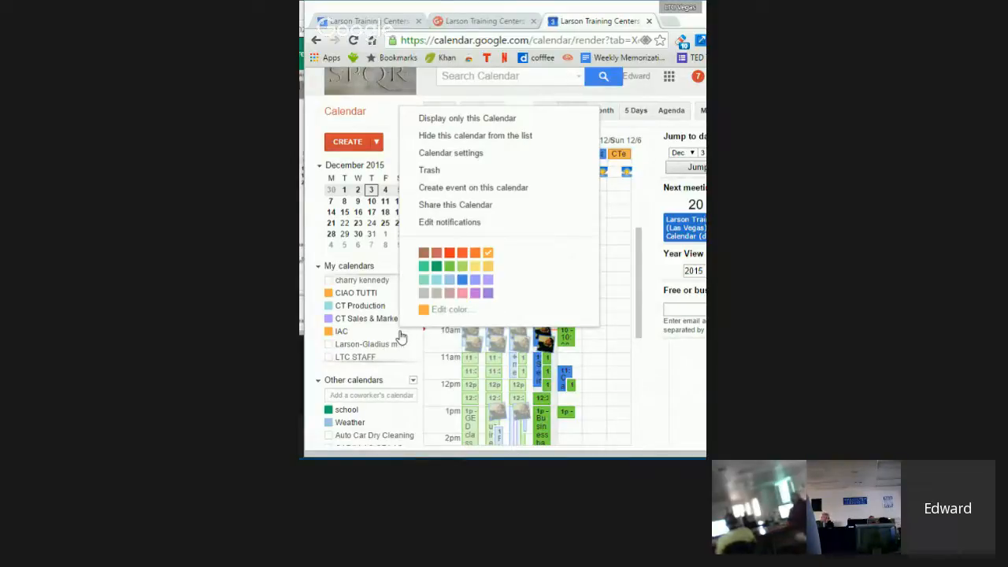
pyautogui.click(451, 206)
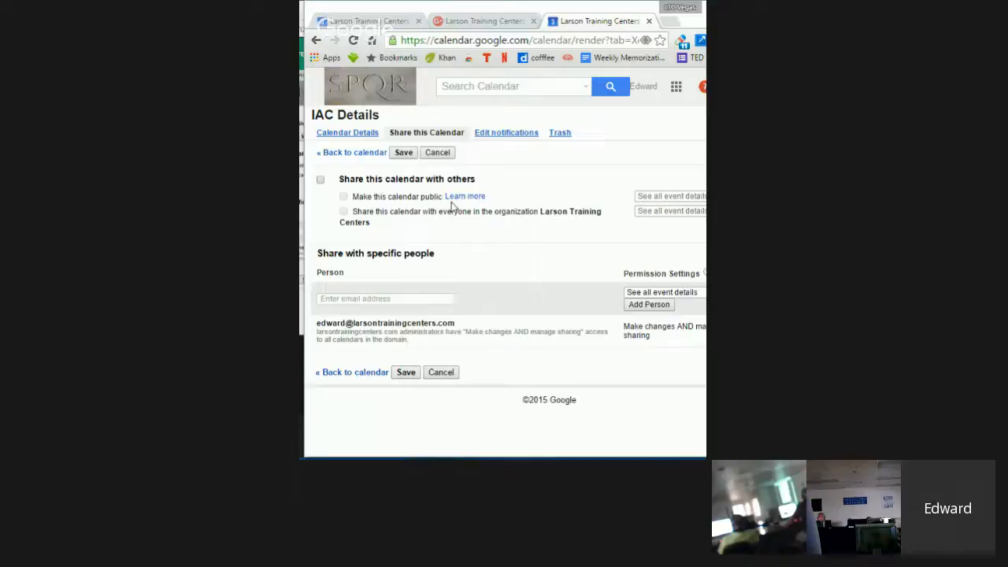
pyautogui.click(331, 157)
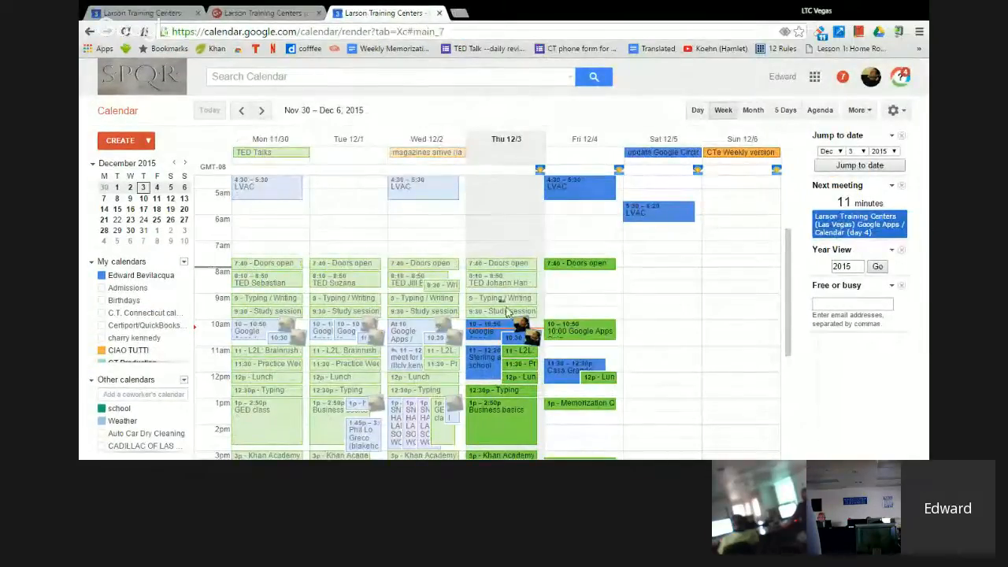
# Open the full details page for a new Thursday, December 3, 4:30pm–4:55pm event, dismiss the reminder, and return without saving.
pyautogui.scroll(-5, 515, 288)
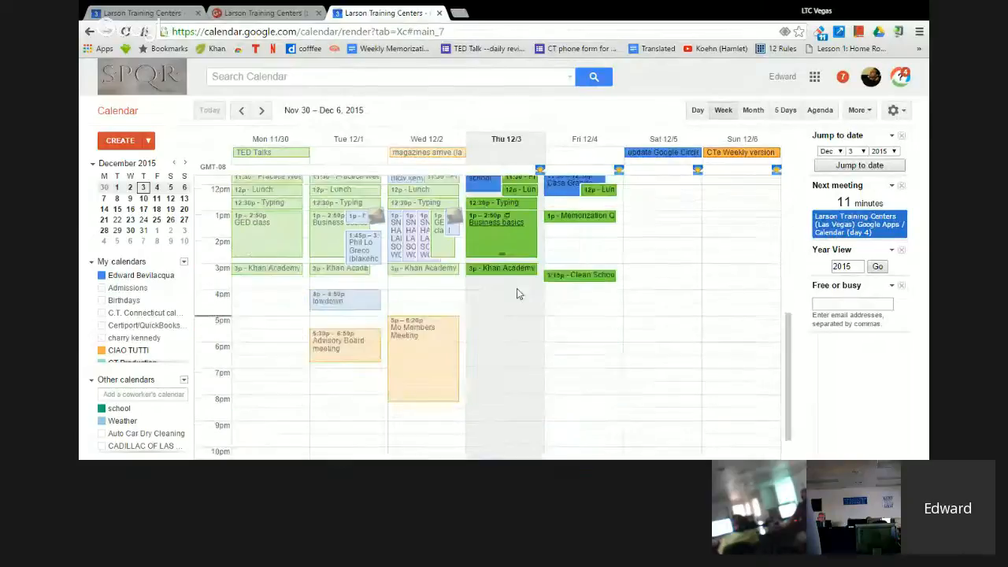
pyautogui.moveTo(491, 266); pyautogui.dragTo(500, 277)
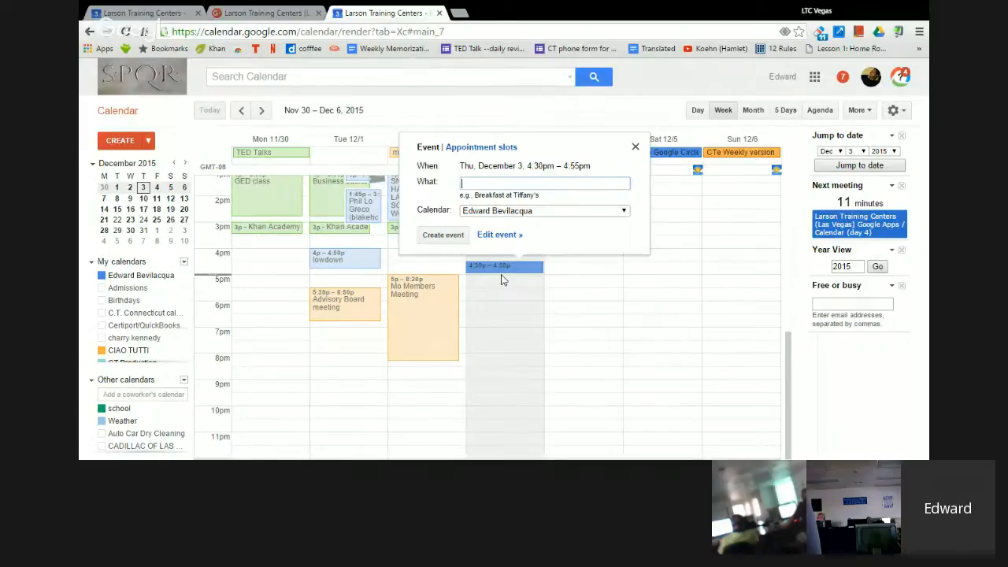
pyautogui.click(499, 234)
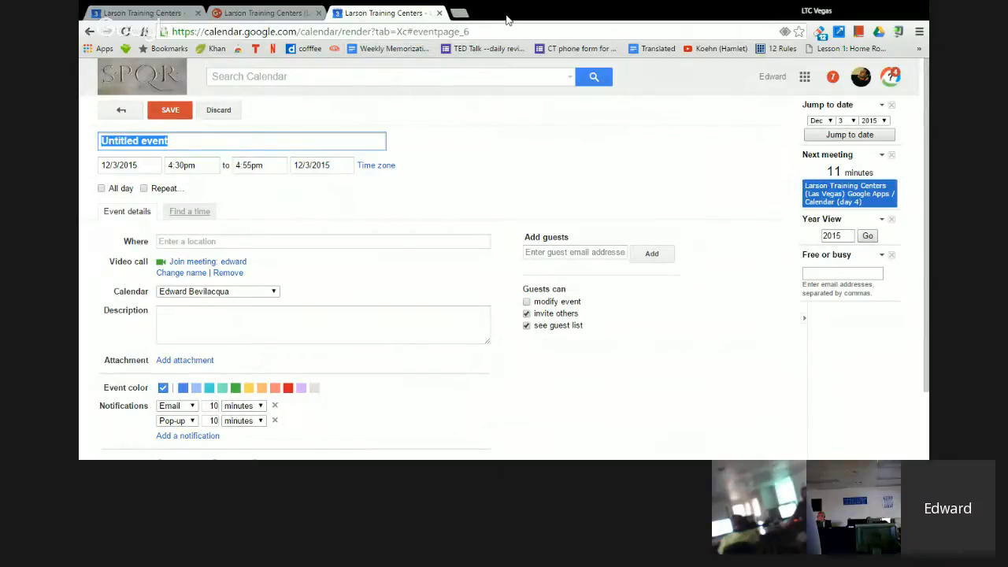
pyautogui.moveTo(507, 18); pyautogui.dragTo(506, 21)
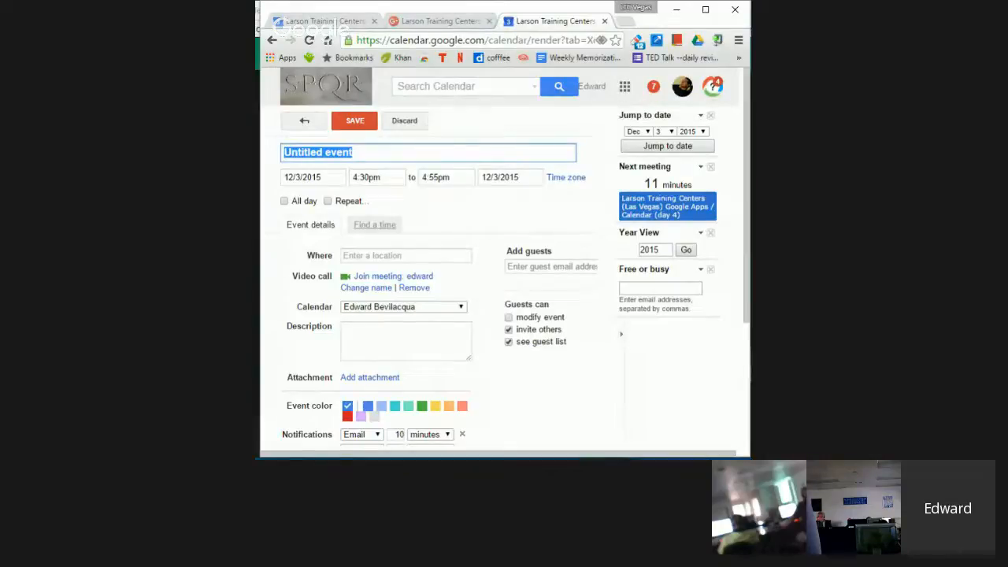
pyautogui.moveTo(745, 158); pyautogui.dragTo(868, 159)
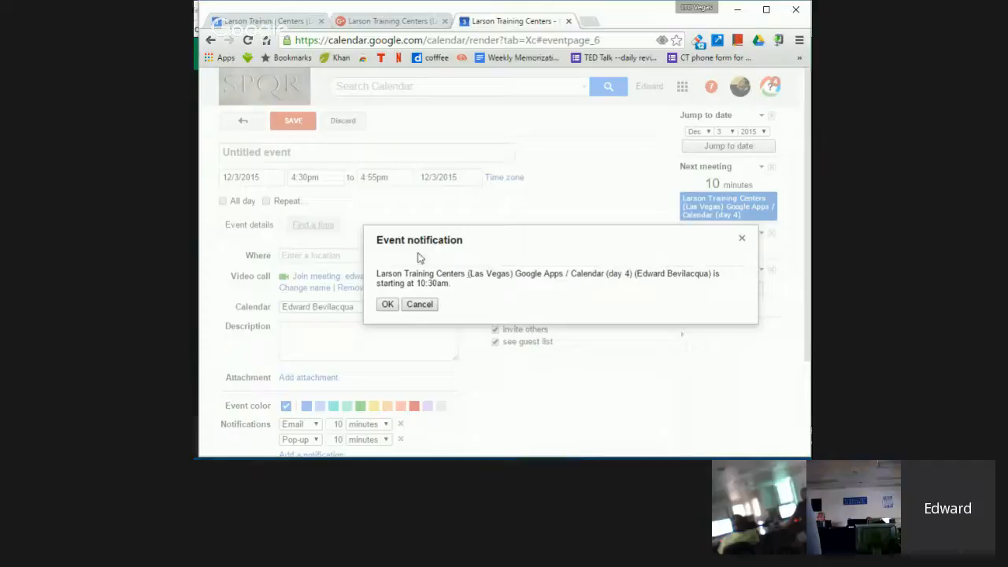
pyautogui.click(420, 304)
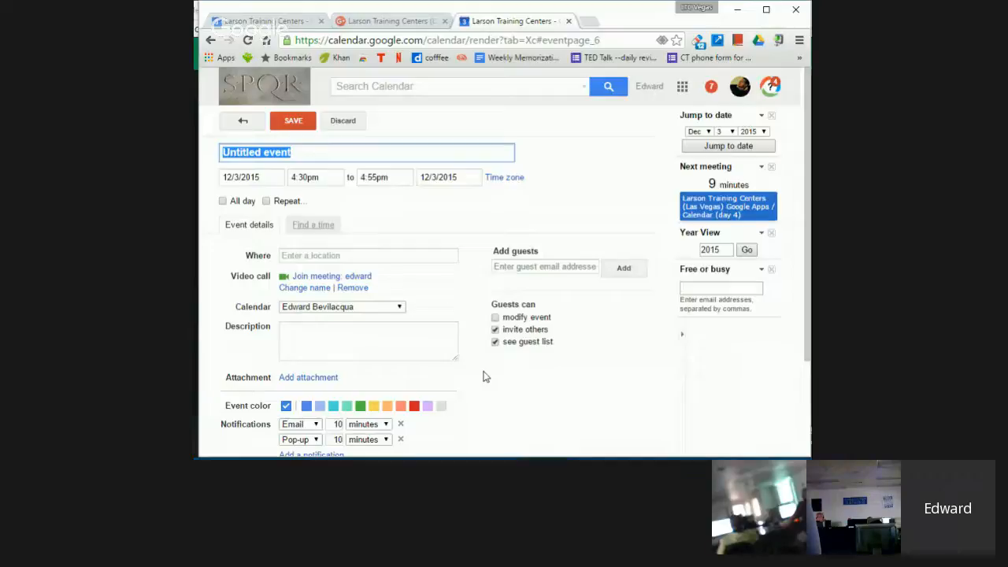
pyautogui.click(227, 125)
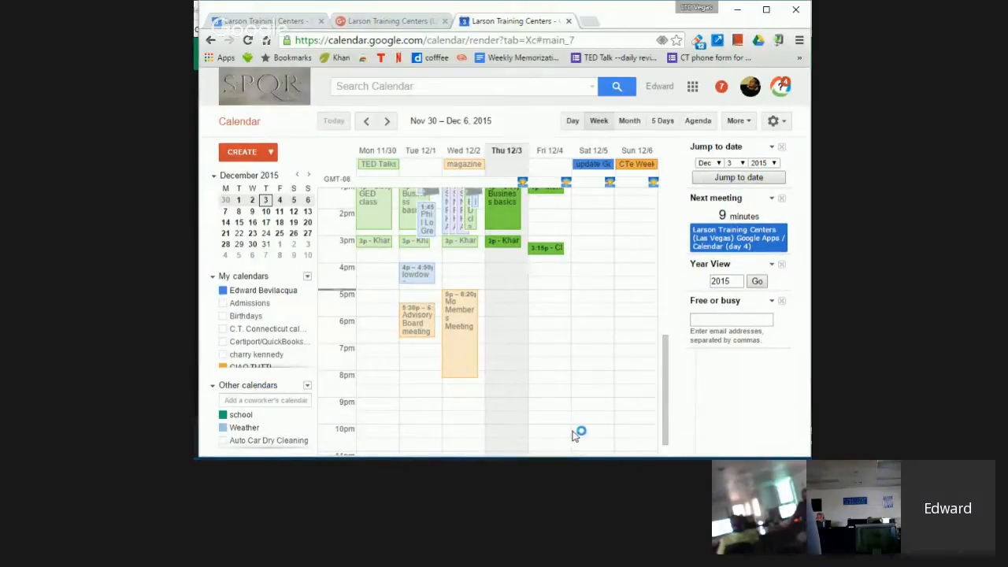
# Start a Friday, December 4, 5:30pm–5:55pm event, set its date to 12/17/2015, and leave it unsaved.
pyautogui.click(540, 311)
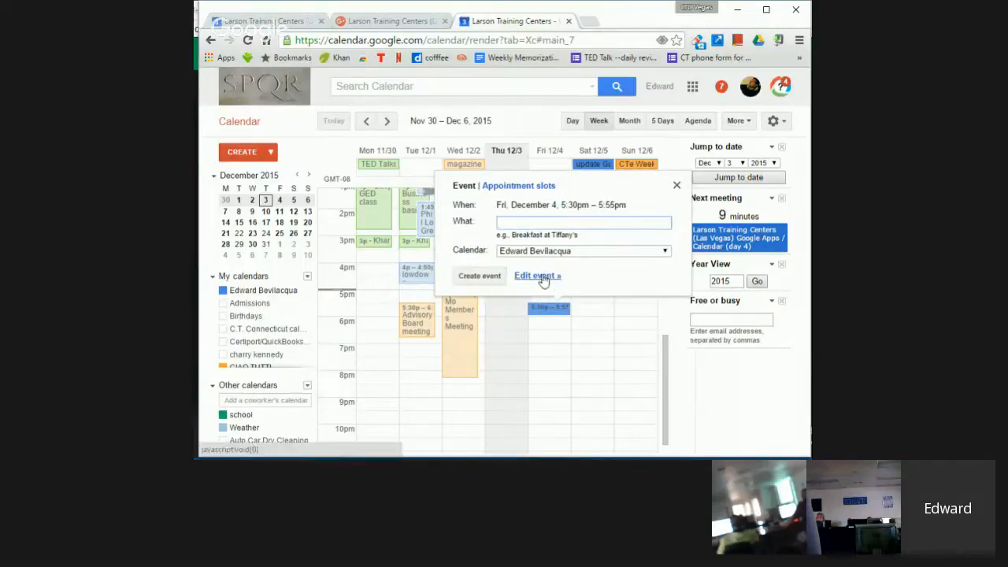
pyautogui.click(541, 277)
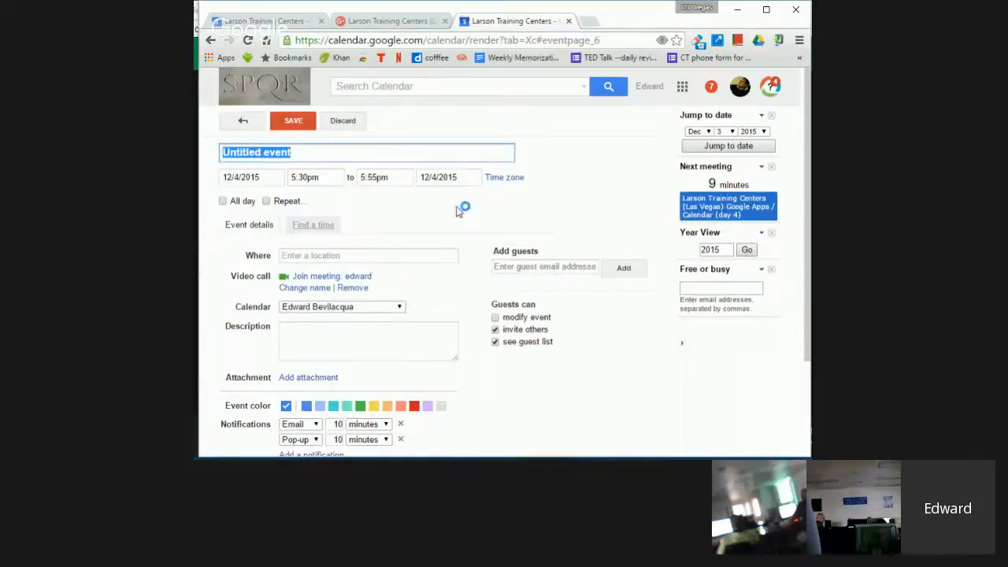
pyautogui.click(238, 175)
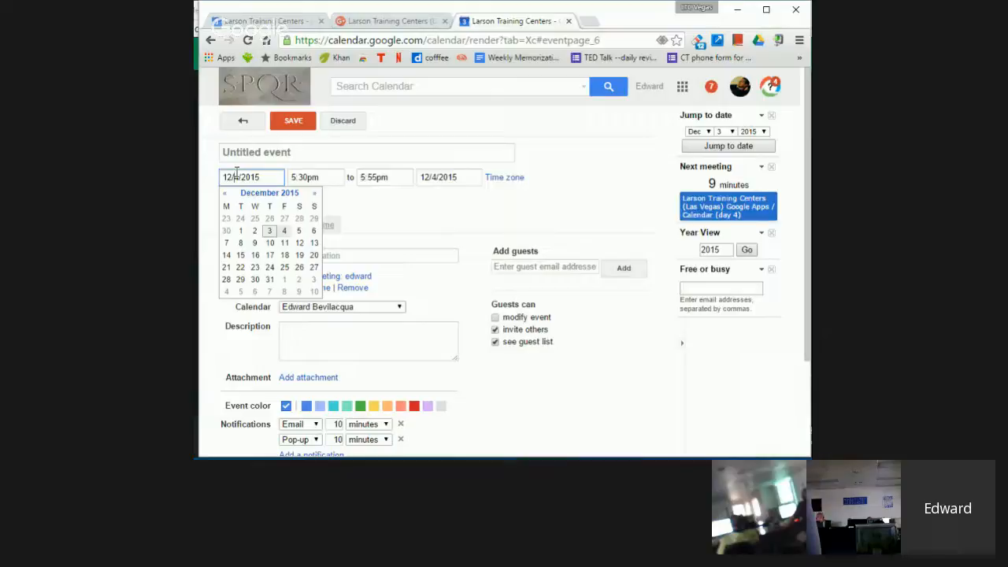
pyautogui.click(269, 255)
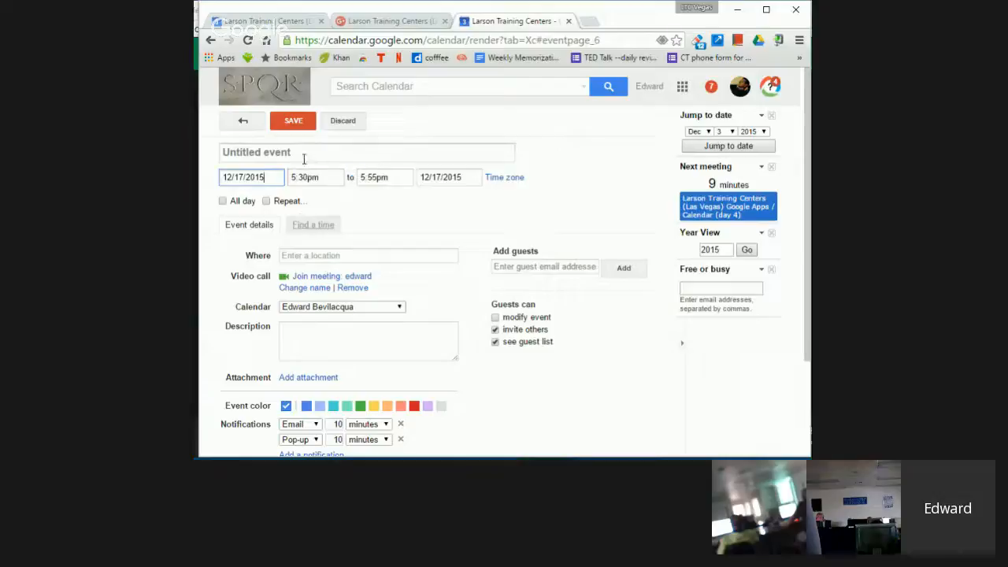
pyautogui.click(243, 121)
# Try starting a blank event and a Saturday, December 5, 5:00pm–5:25pm event, returning to the calendar without saving.
pyautogui.click(458, 283)
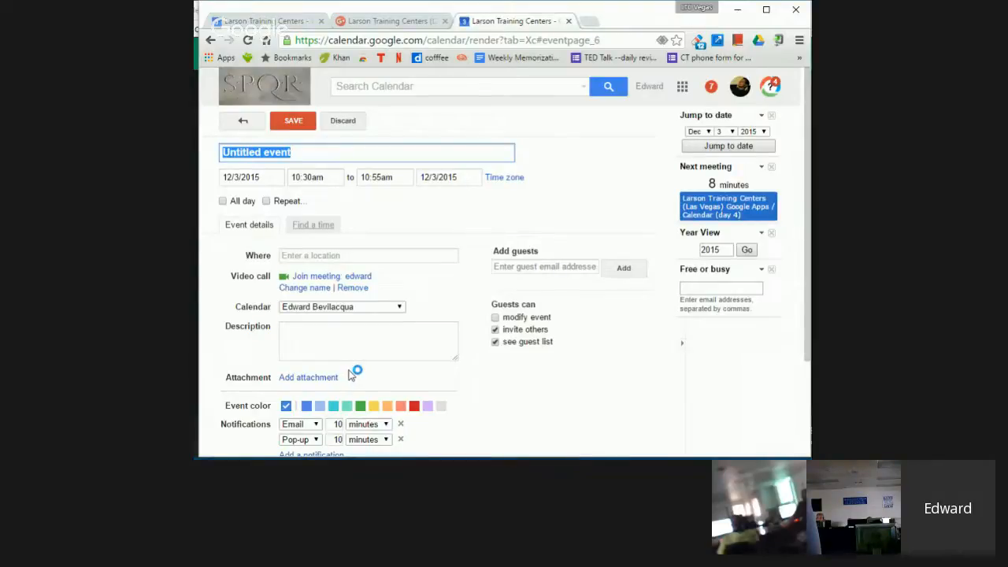
pyautogui.click(244, 122)
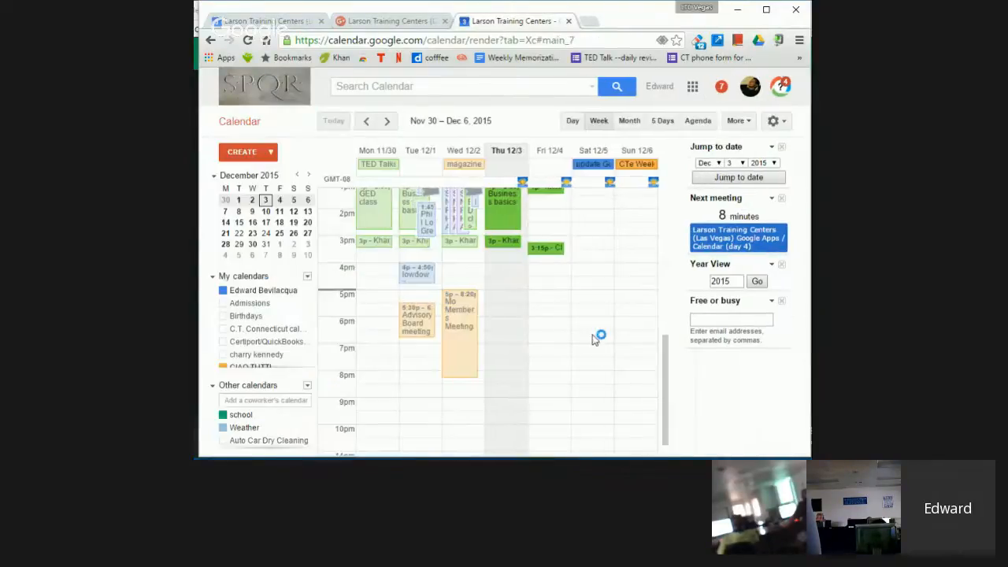
pyautogui.click(588, 305)
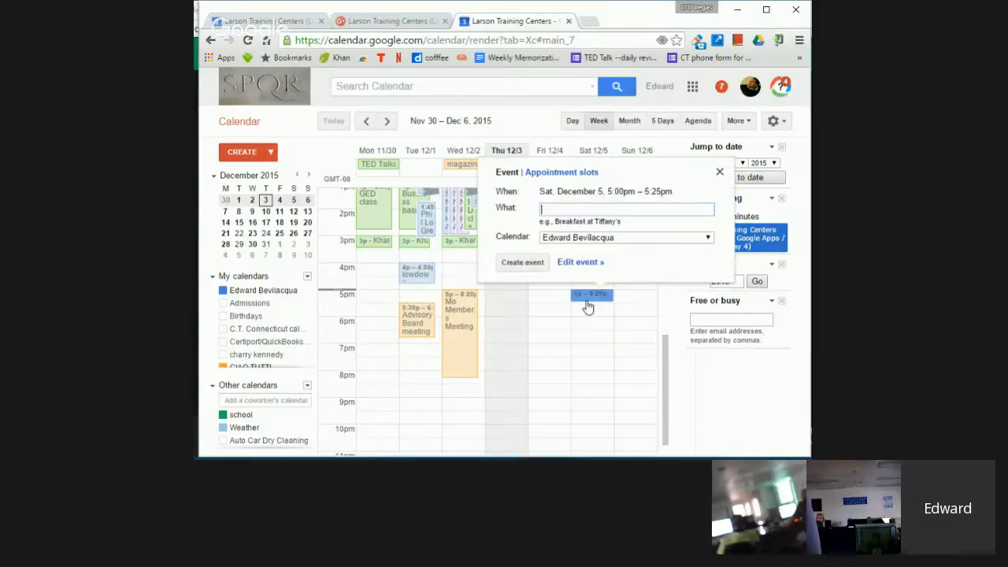
pyautogui.click(577, 265)
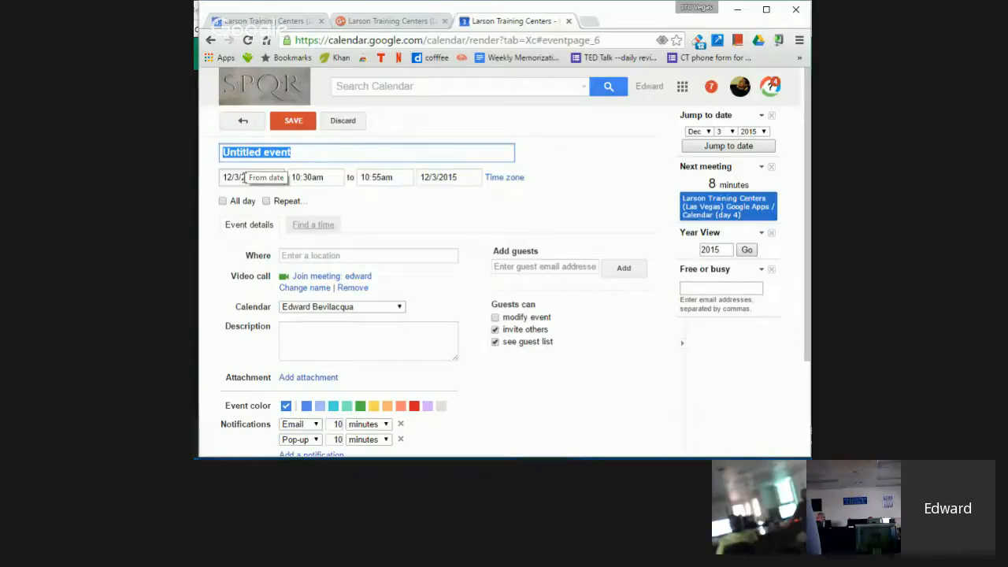
pyautogui.click(243, 122)
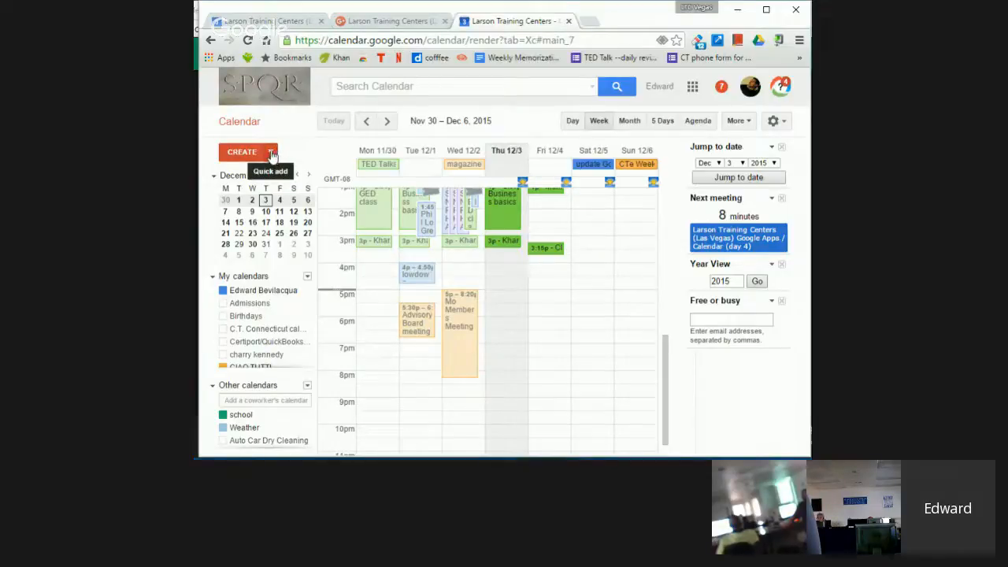
# Quick-add an event reading "lunch with" the contact's name, followed by "today".
pyautogui.click(270, 152)
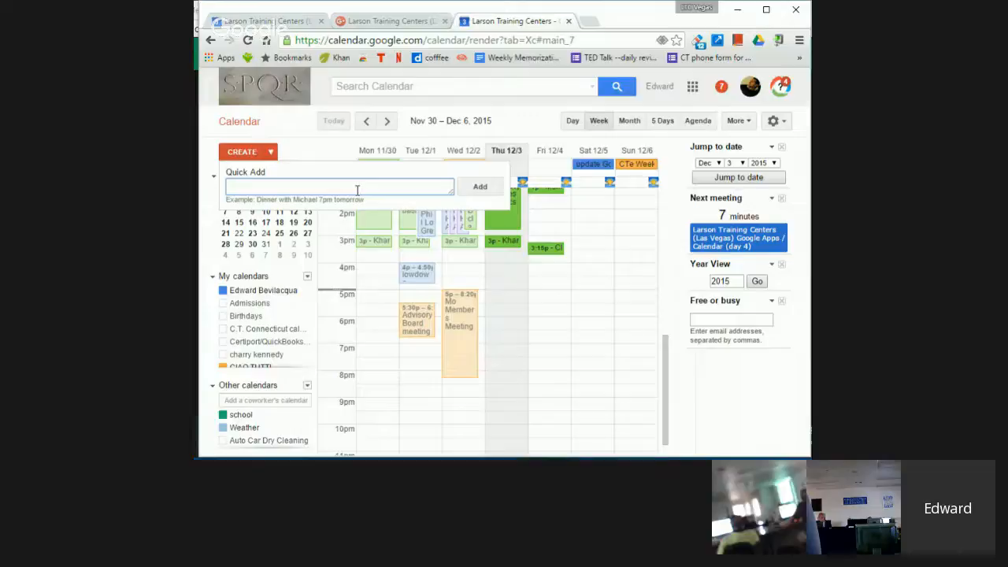
pyautogui.write('lore')
pyautogui.press('BackSpace')
pyautogui.press('BackSpace')
pyautogui.press('BackSpace')
pyautogui.press('BackSpace')
pyautogui.press('BackSpace')
pyautogui.write('lunch with')
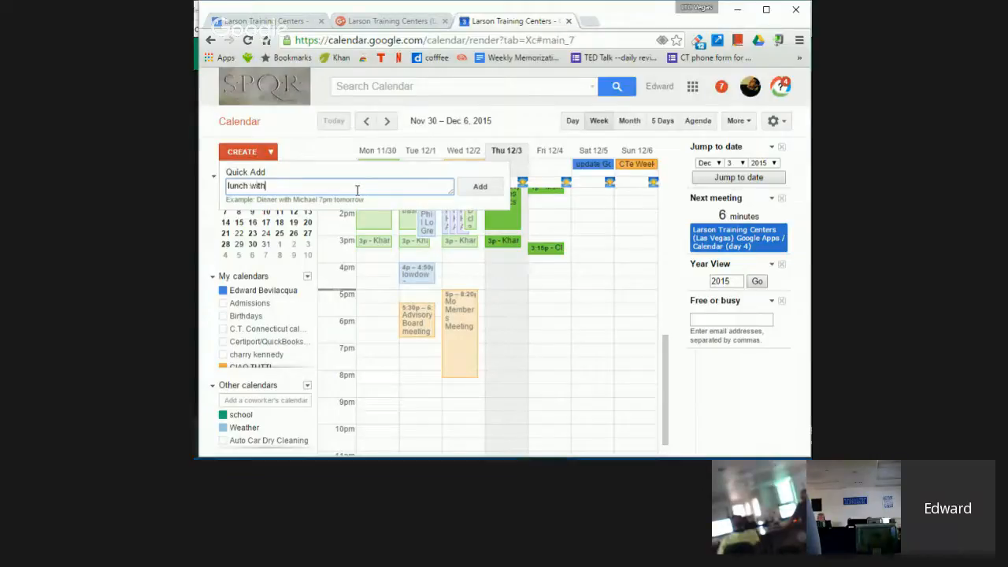
pyautogui.write(' sterling today')
pyautogui.press('Return')
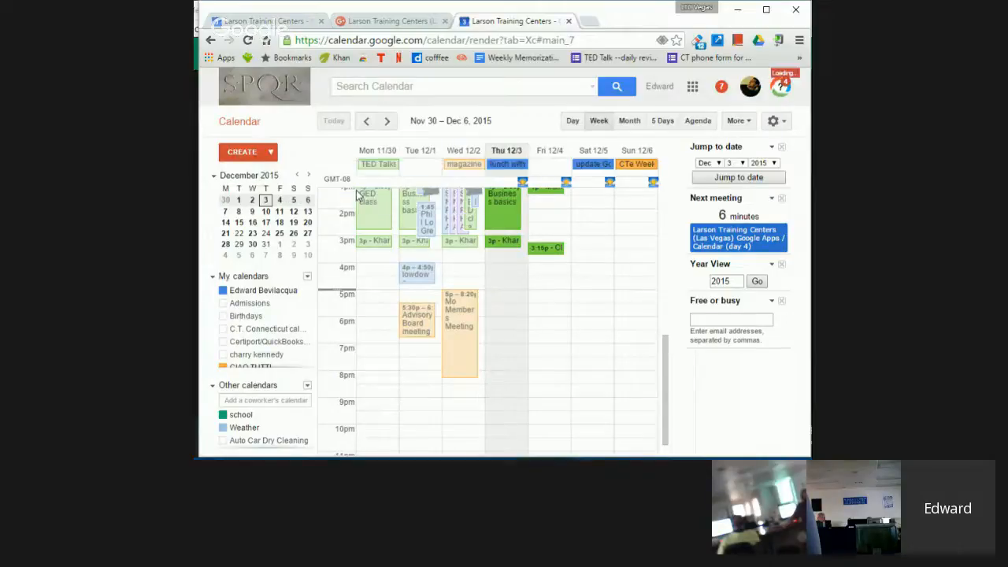
# Delete the all-day lunch event on Thursday, December 3.
pyautogui.click(506, 167)
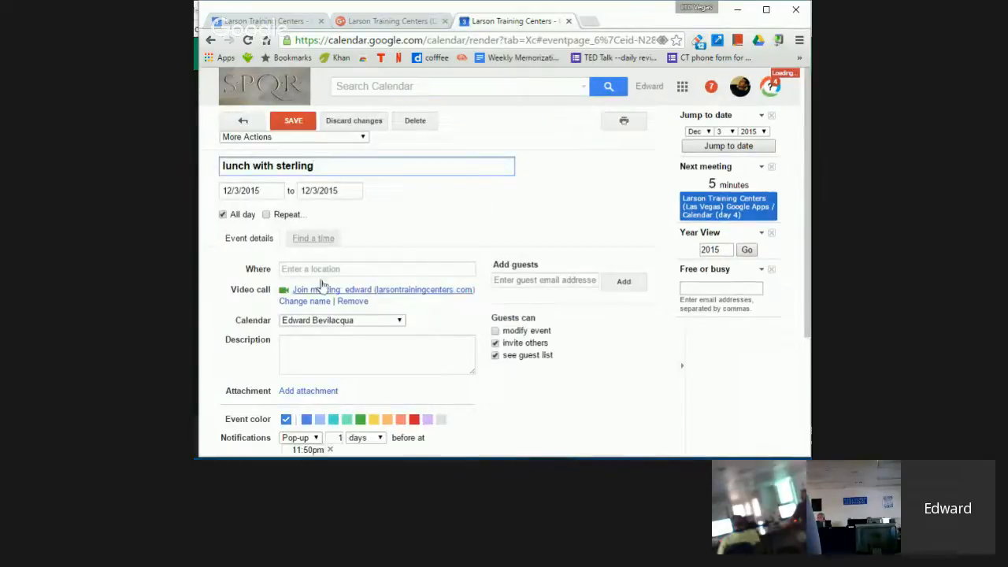
pyautogui.click(415, 120)
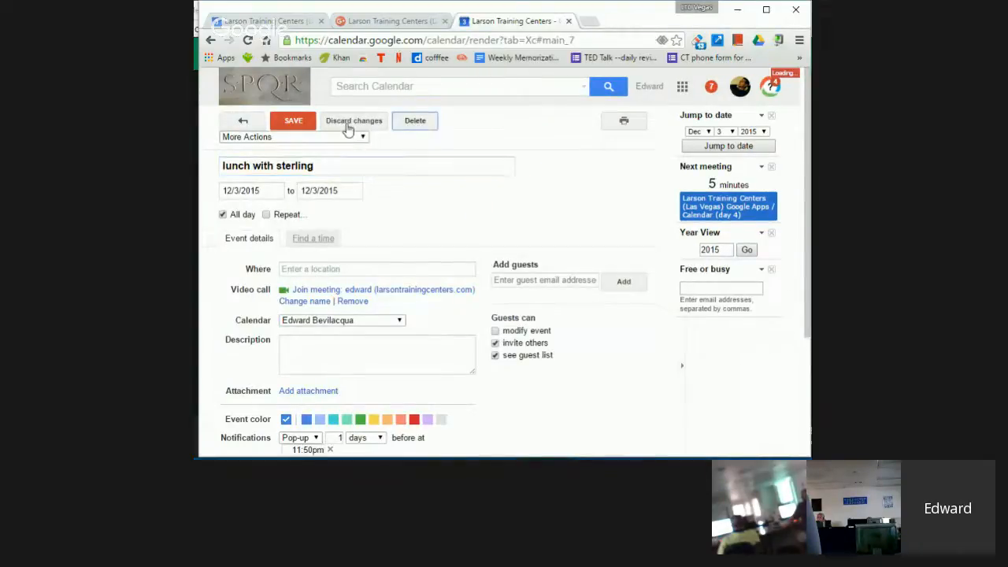
# Quick-add an event reading "lunch with" the contact's name, followed by "today at noon".
pyautogui.click(271, 152)
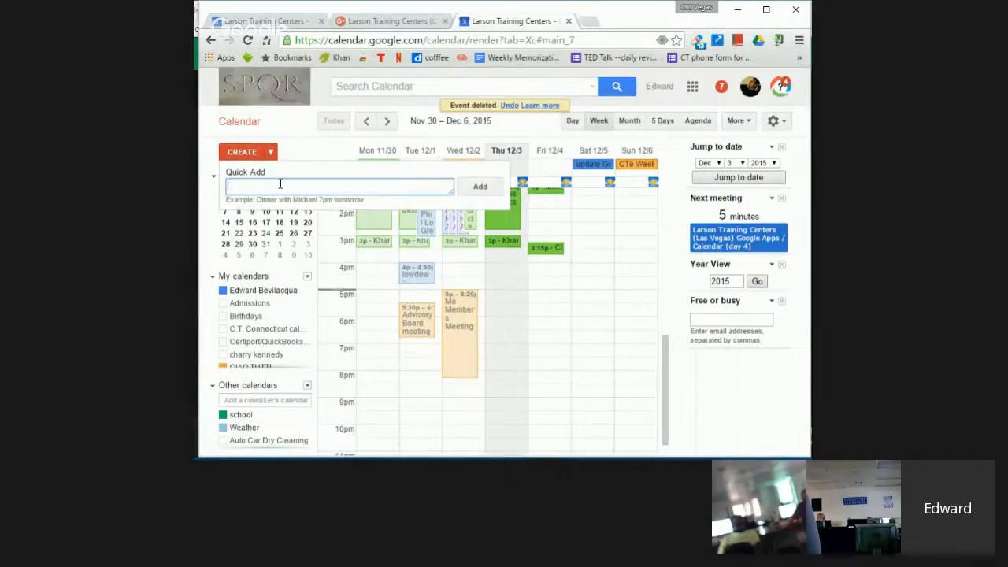
pyautogui.write('lunch with sterling today at noon')
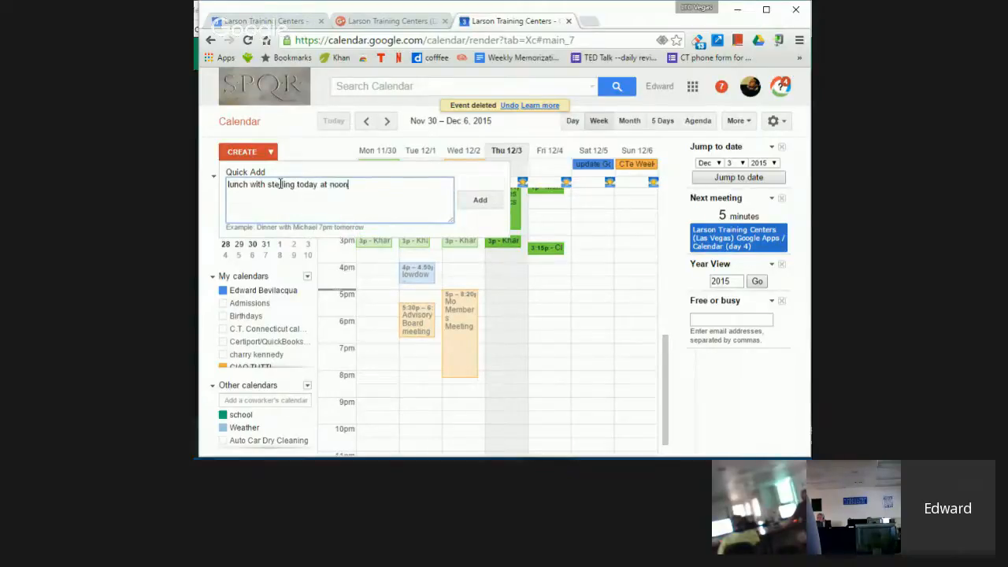
pyautogui.press('Return')
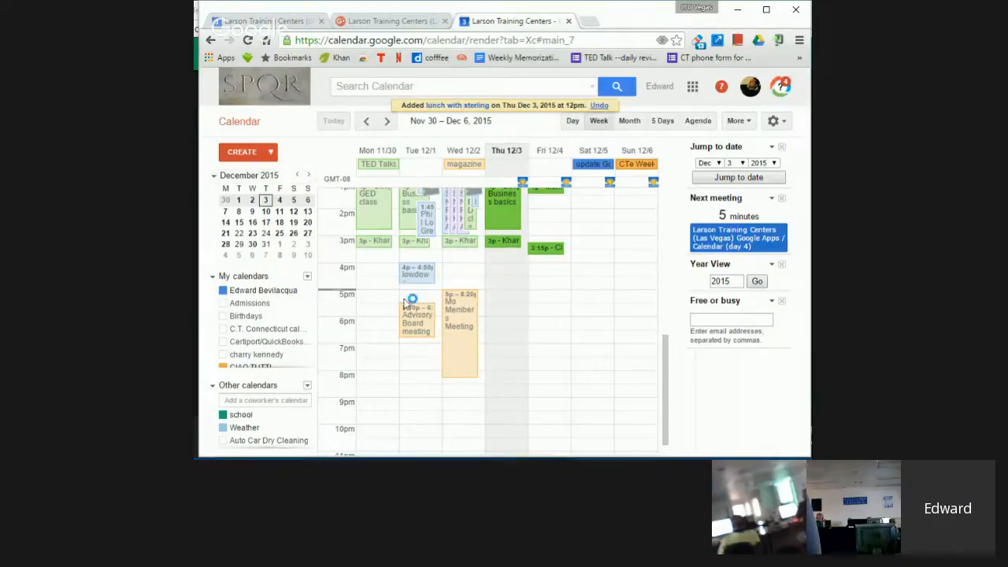
pyautogui.scroll(3, 412, 298)
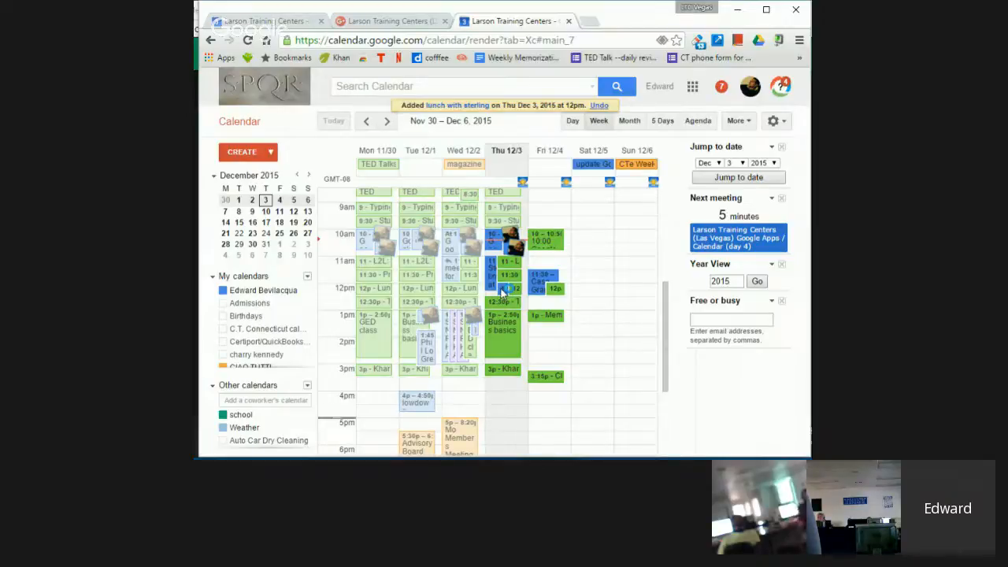
# Delete the 12:00pm–12:25pm lunch event on Thursday, December 3.
pyautogui.click(502, 290)
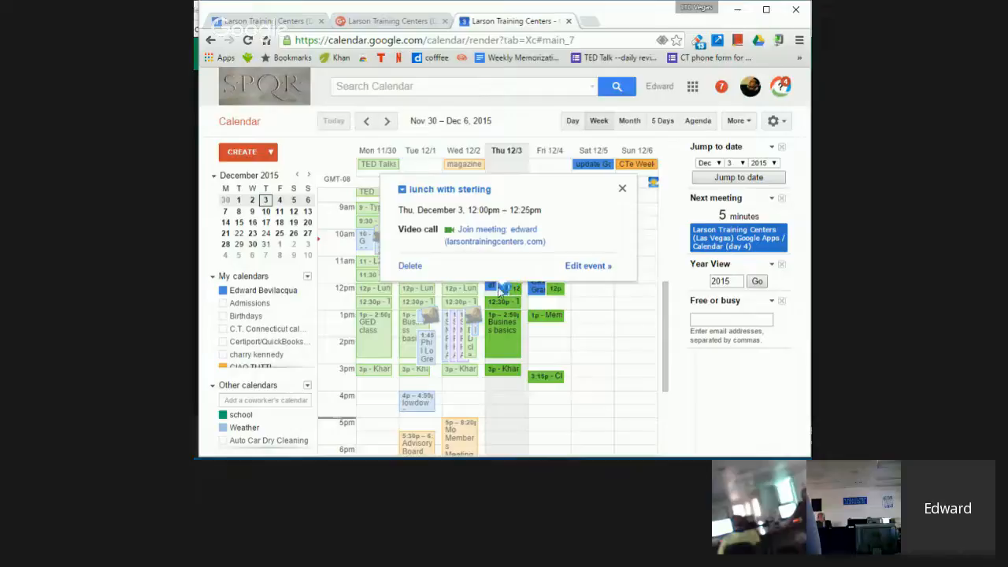
pyautogui.click(410, 266)
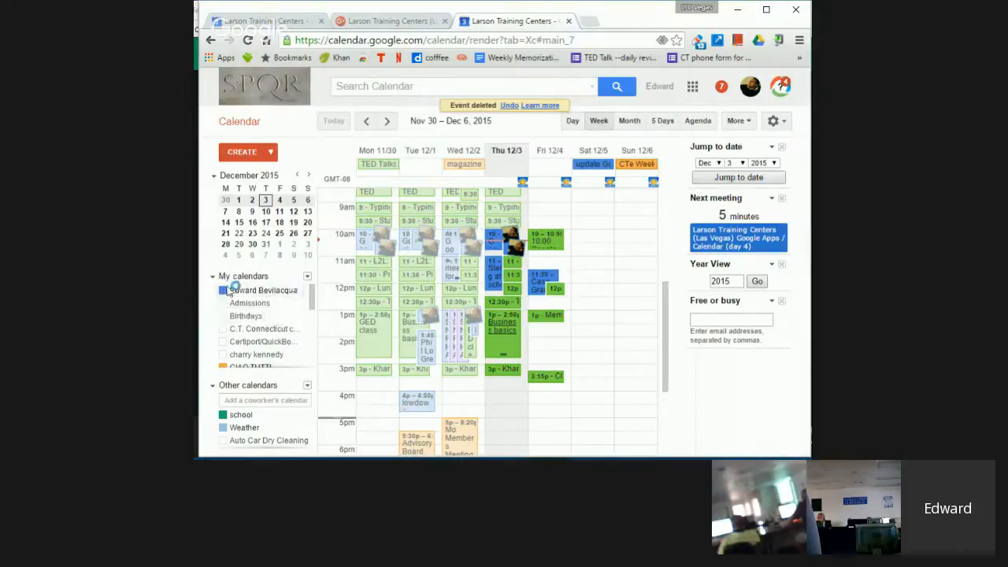
# Quick-add an event reading "wich director happy birthday on september 10".
pyautogui.click(270, 153)
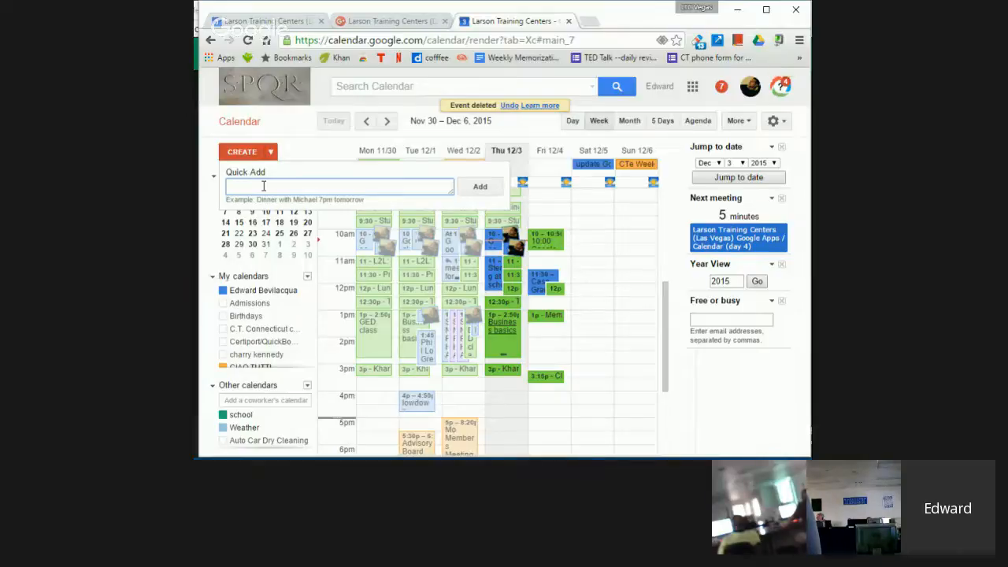
pyautogui.write('wich dire')
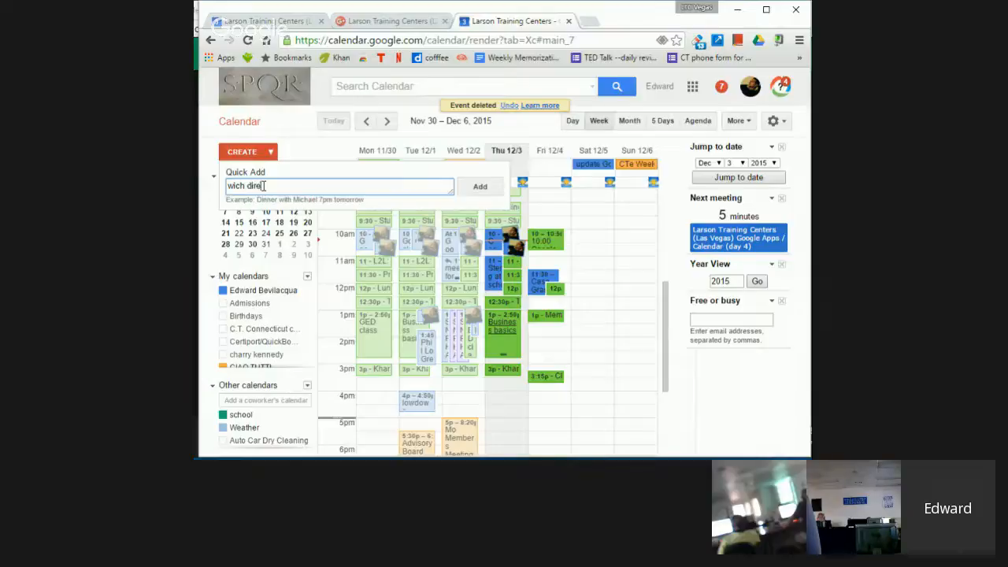
pyautogui.write('ctor happy birthday on s')
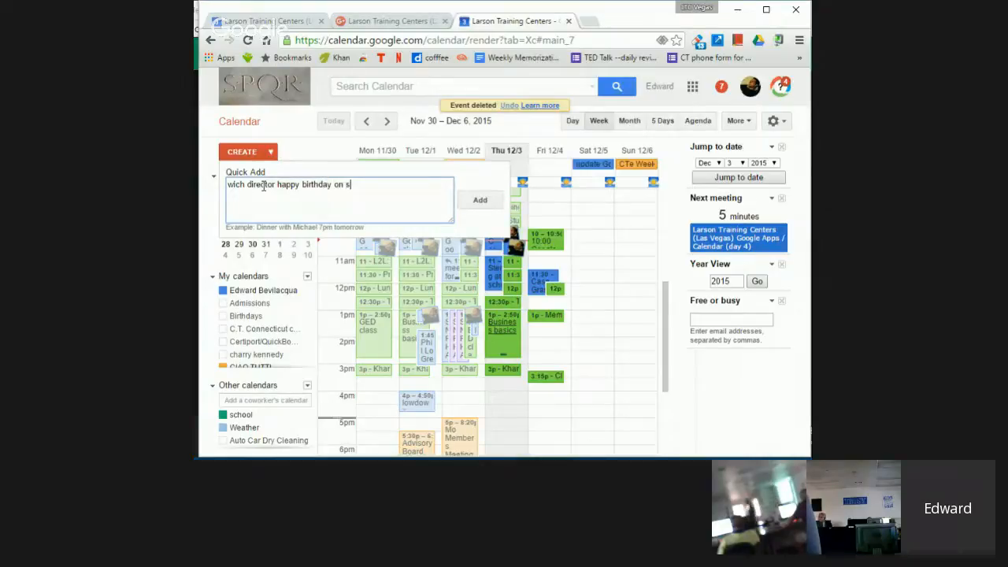
pyautogui.write('eptember 10h')
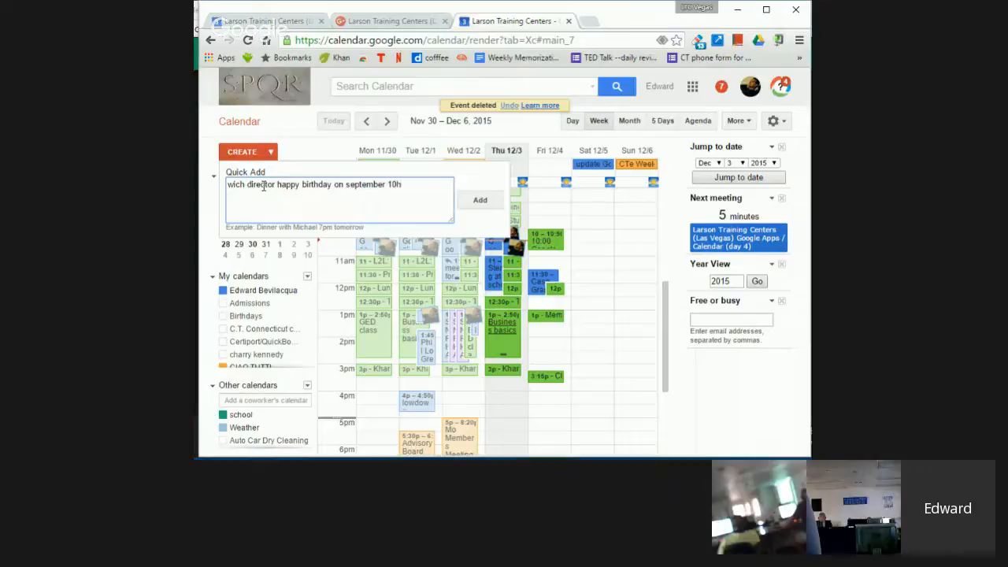
pyautogui.press('BackSpace')
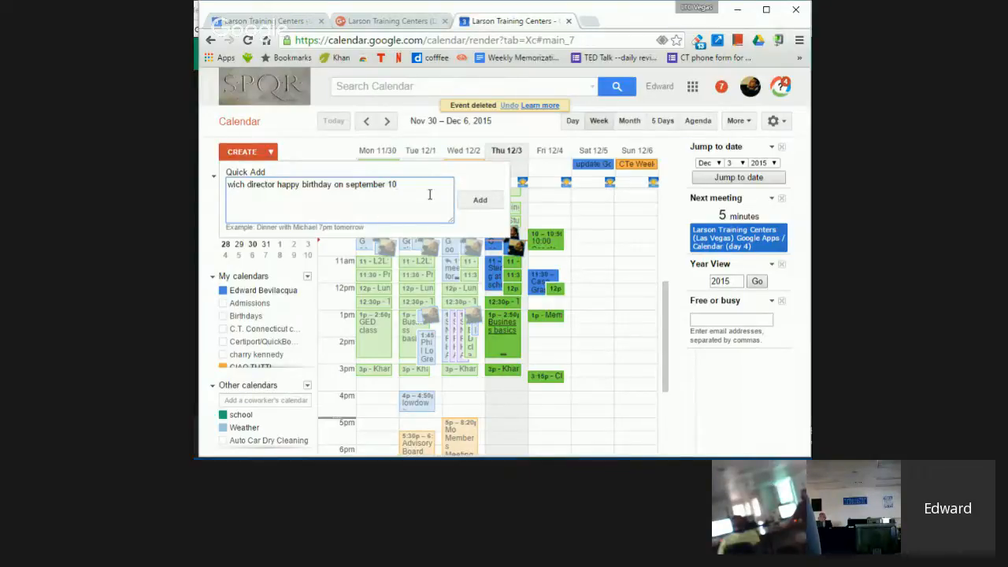
pyautogui.click(471, 203)
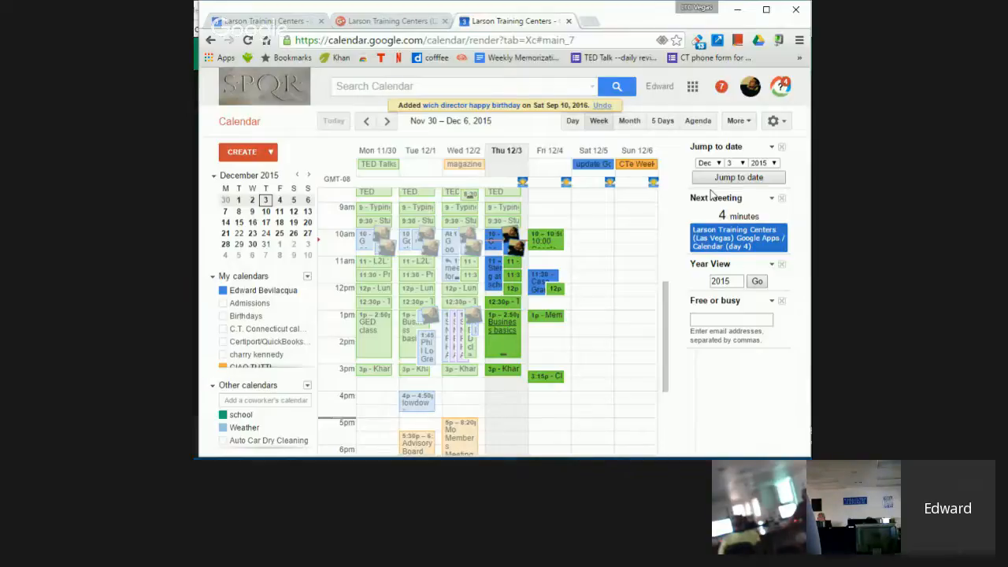
# Jump the calendar to September 10, 2015.
pyautogui.click(718, 164)
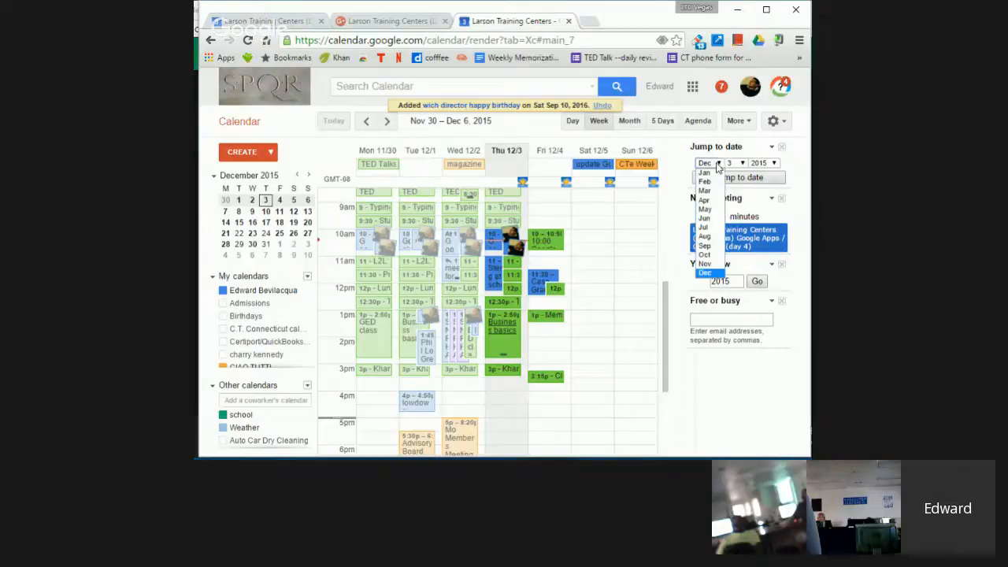
pyautogui.click(705, 246)
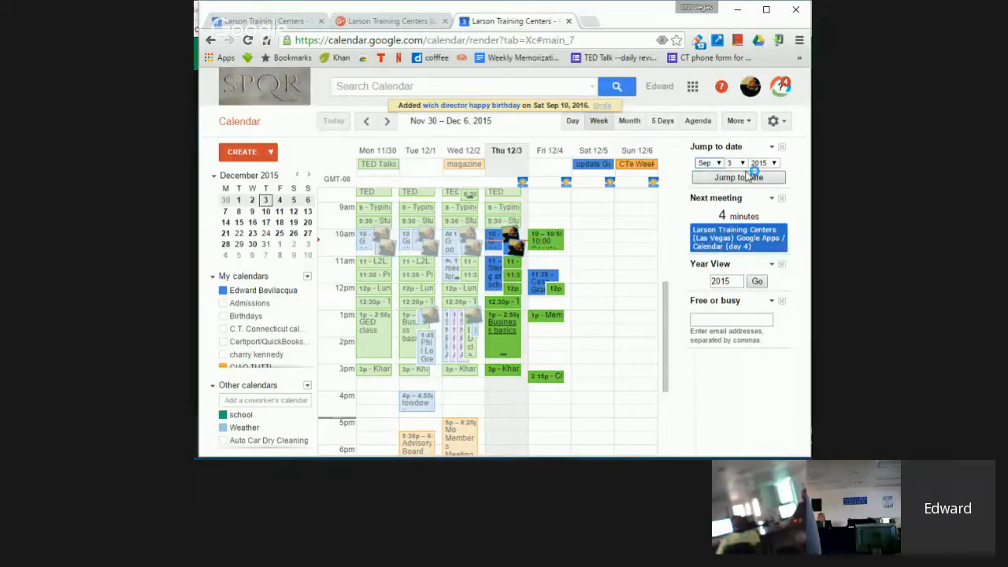
pyautogui.click(741, 163)
pyautogui.click(732, 255)
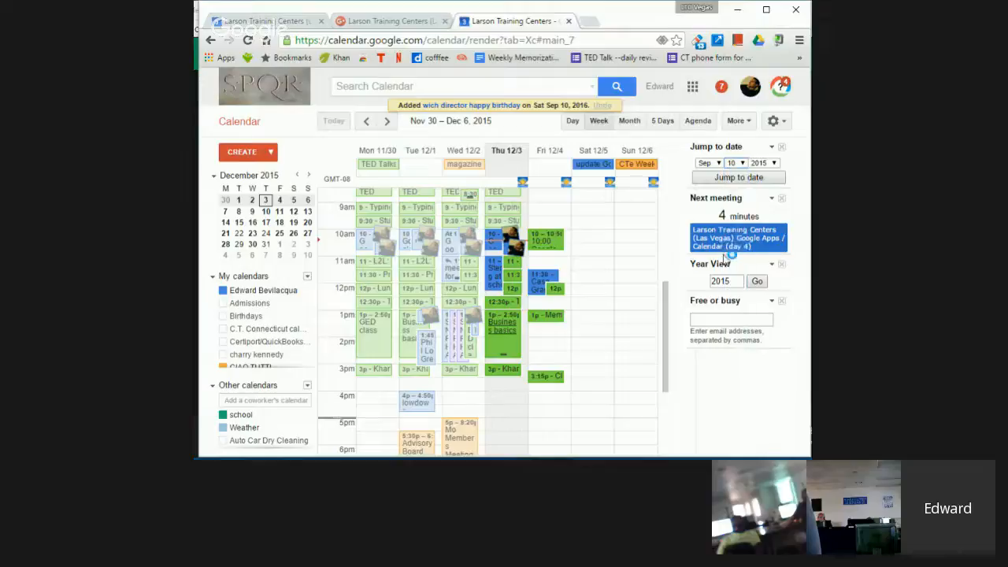
pyautogui.click(745, 177)
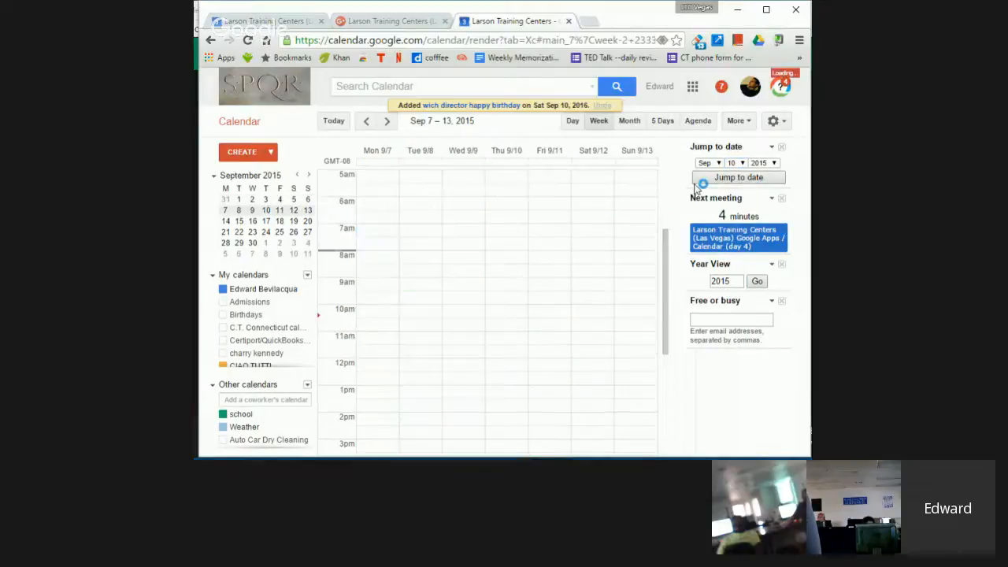
# Change the jump date's year to 2016, go to September 10, 2016, and look over that week.
pyautogui.click(772, 163)
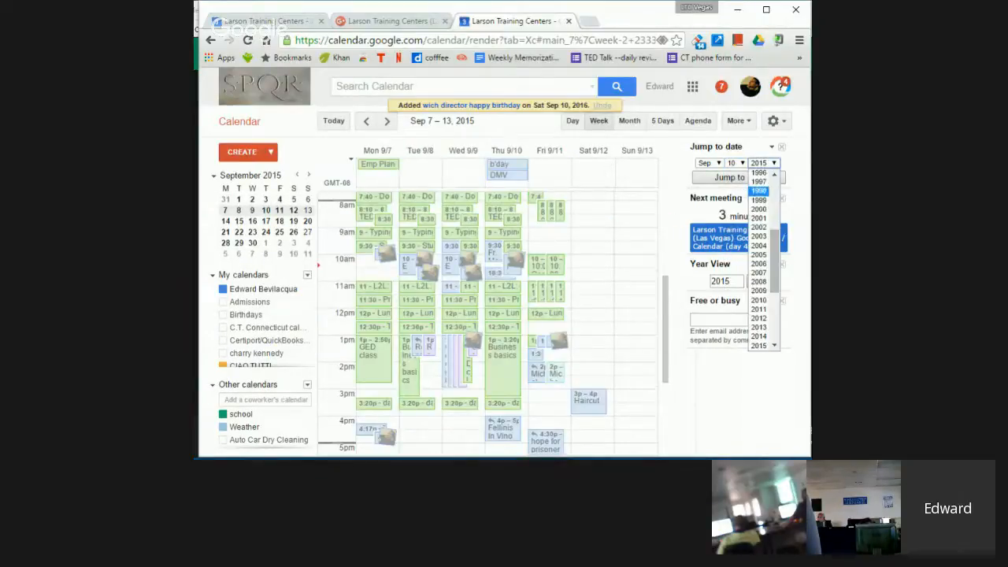
pyautogui.scroll(-2, 760, 260)
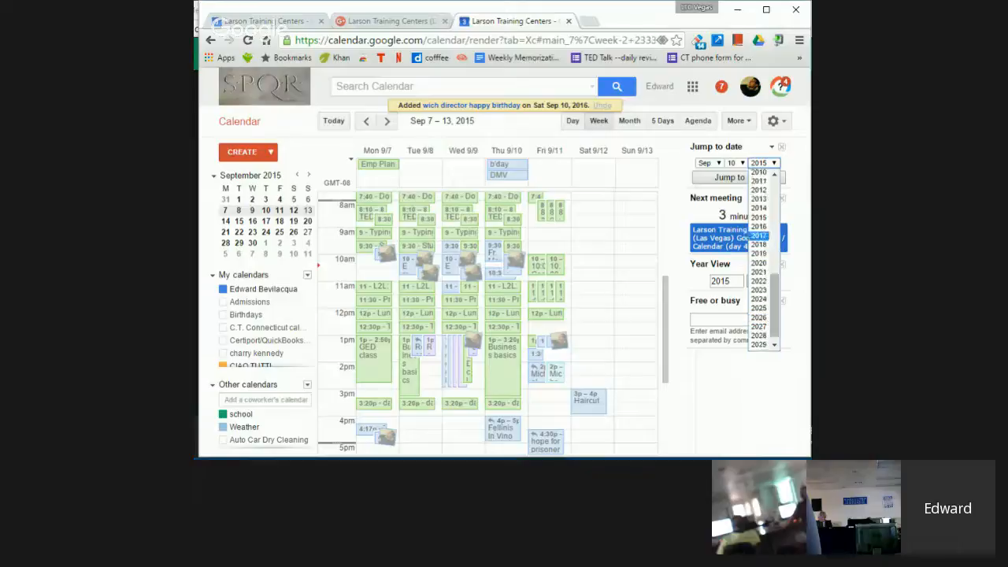
pyautogui.click(758, 226)
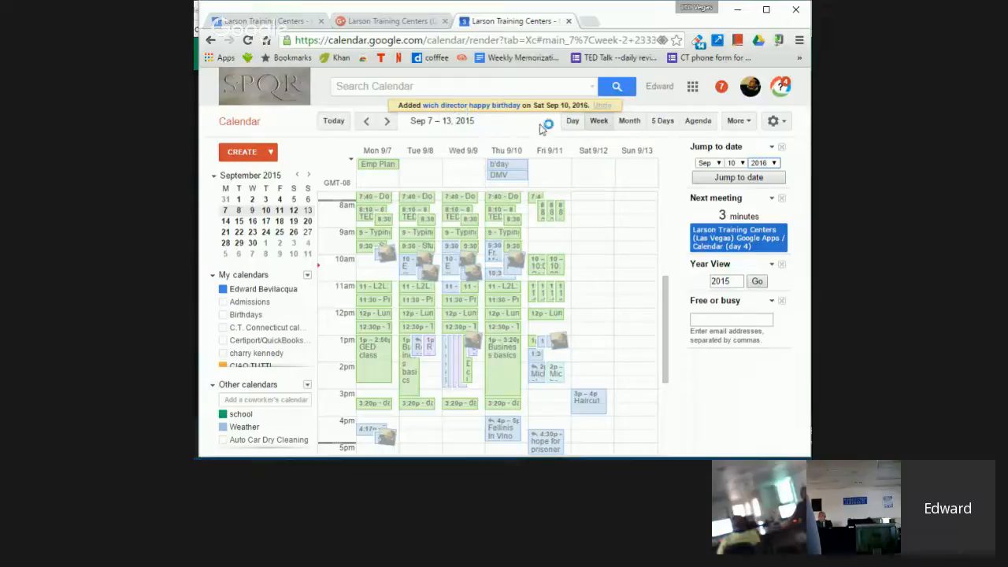
pyautogui.click(744, 178)
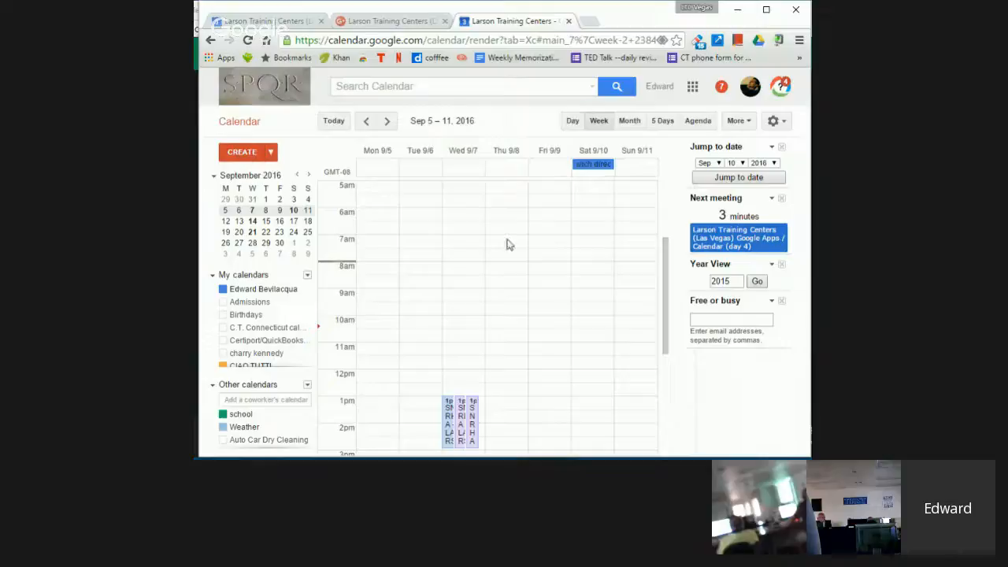
pyautogui.scroll(-3, 477, 276)
pyautogui.scroll(-2, 477, 279)
pyautogui.scroll(10, 432, 275)
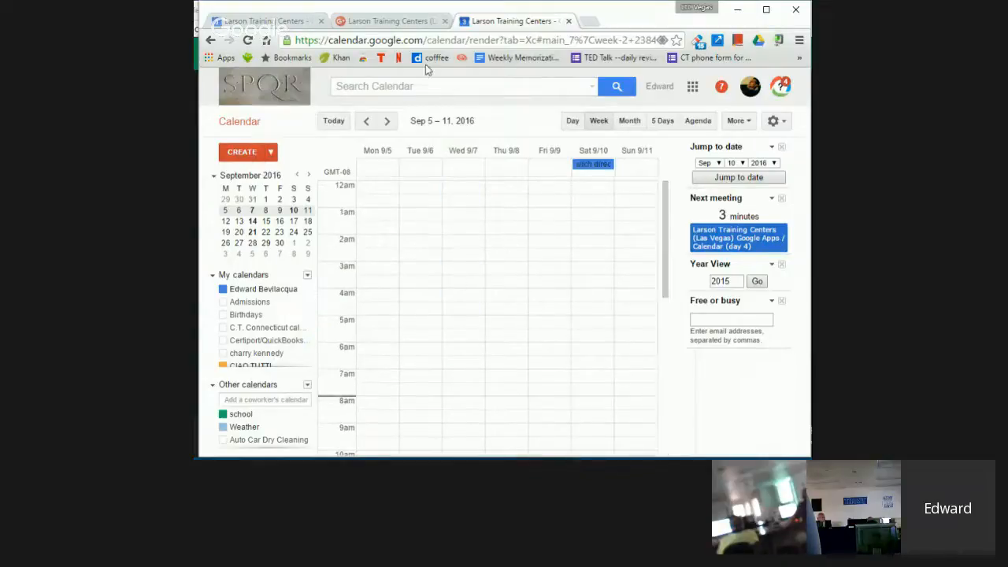
# Return to the current week and look through its morning and afternoon events.
pyautogui.click(334, 123)
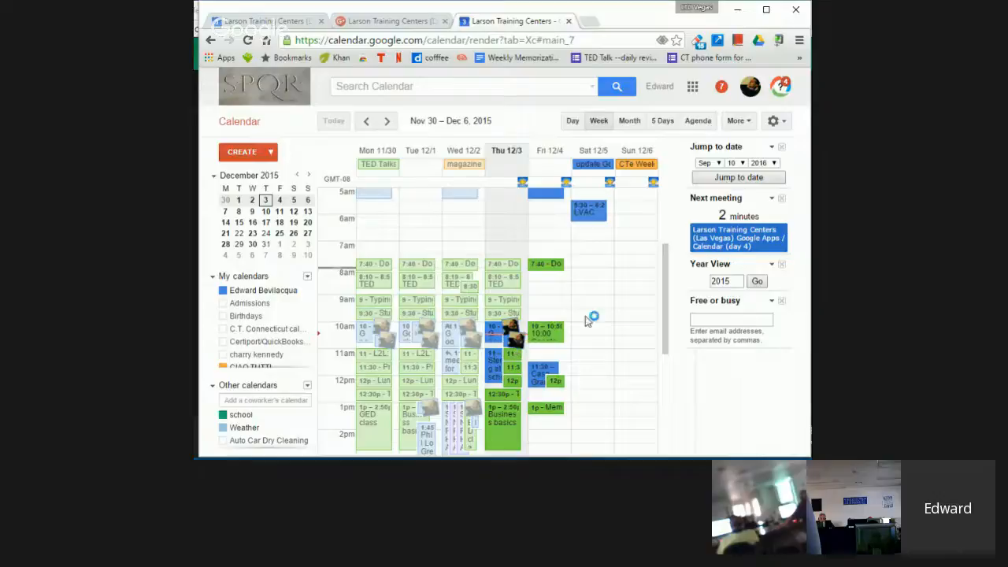
pyautogui.scroll(-3, 586, 316)
pyautogui.scroll(3, 586, 316)
pyautogui.scroll(-3, 588, 321)
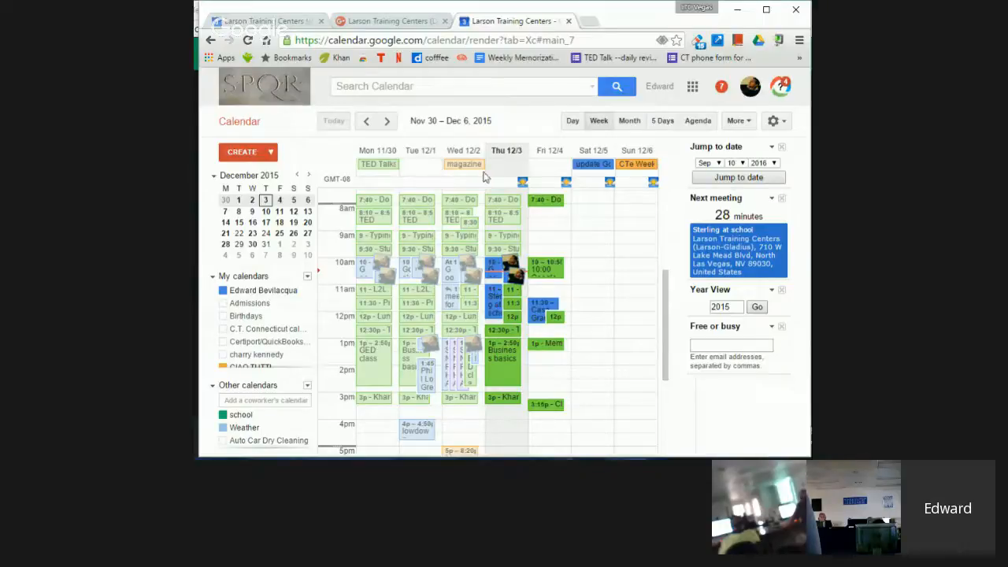
pyautogui.scroll(5, 352, 229)
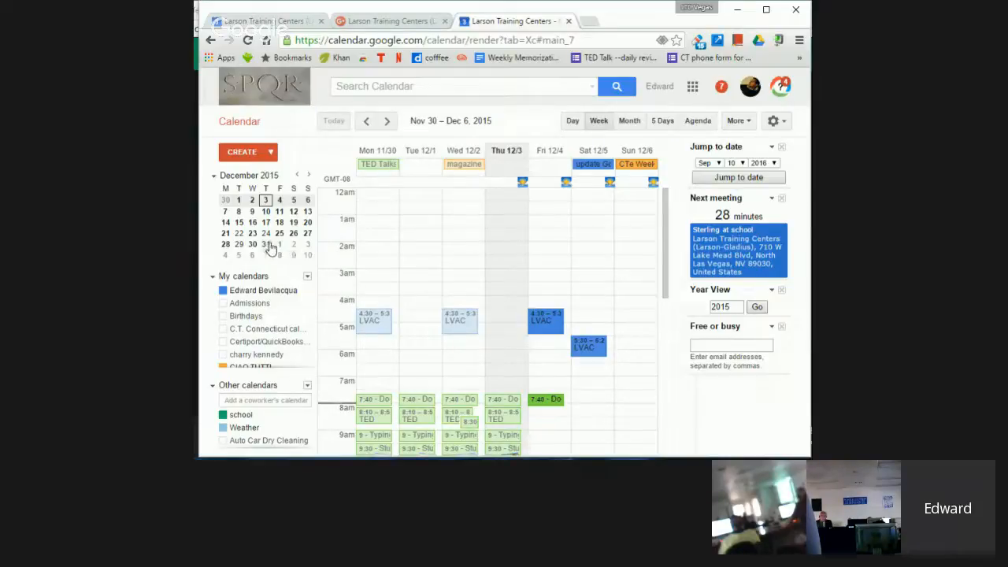
pyautogui.scroll(-3, 408, 252)
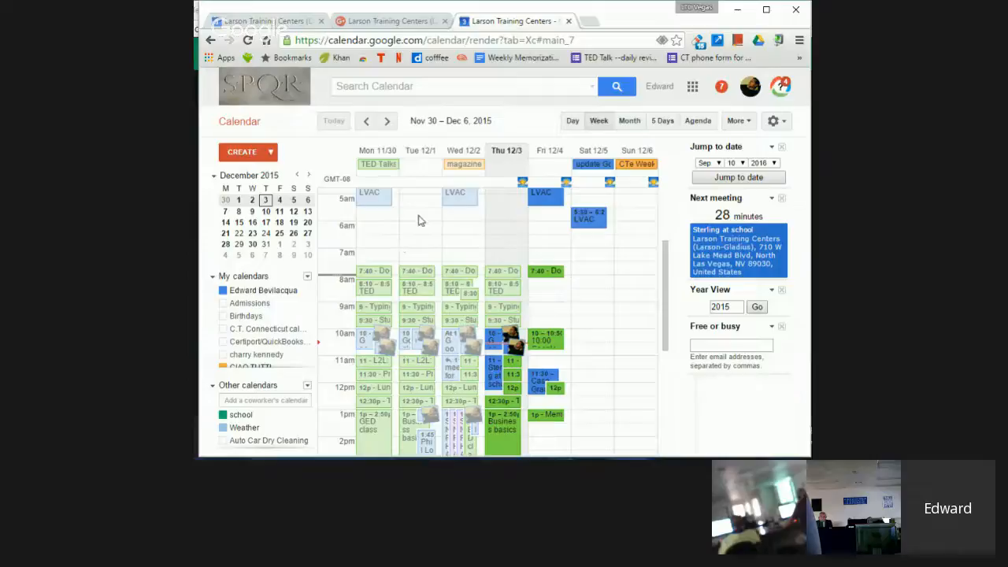
# Open the all-day TED Talks event on Monday, November 30, review its details, and return to the calendar without saving.
pyautogui.click(377, 168)
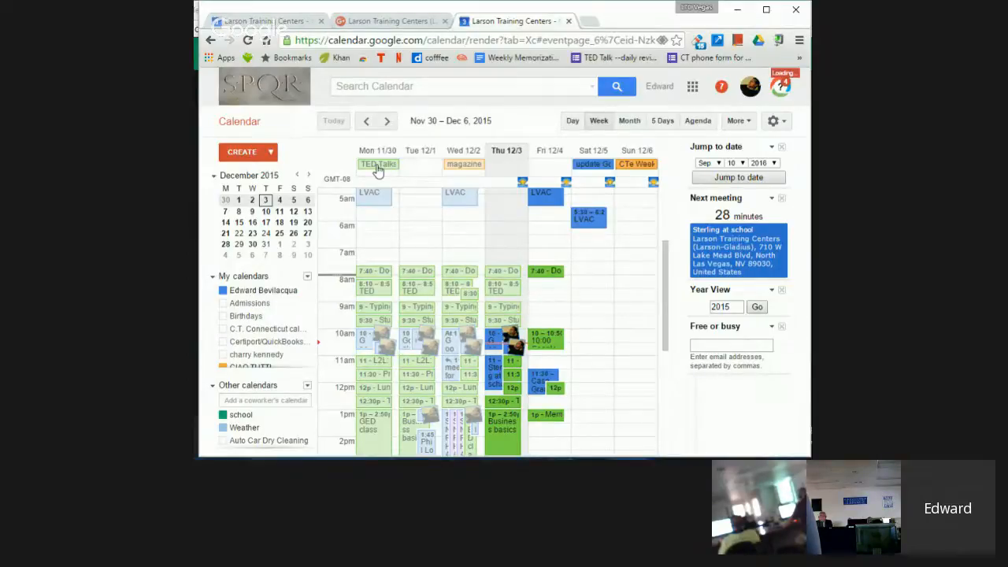
pyautogui.scroll(-2, 344, 371)
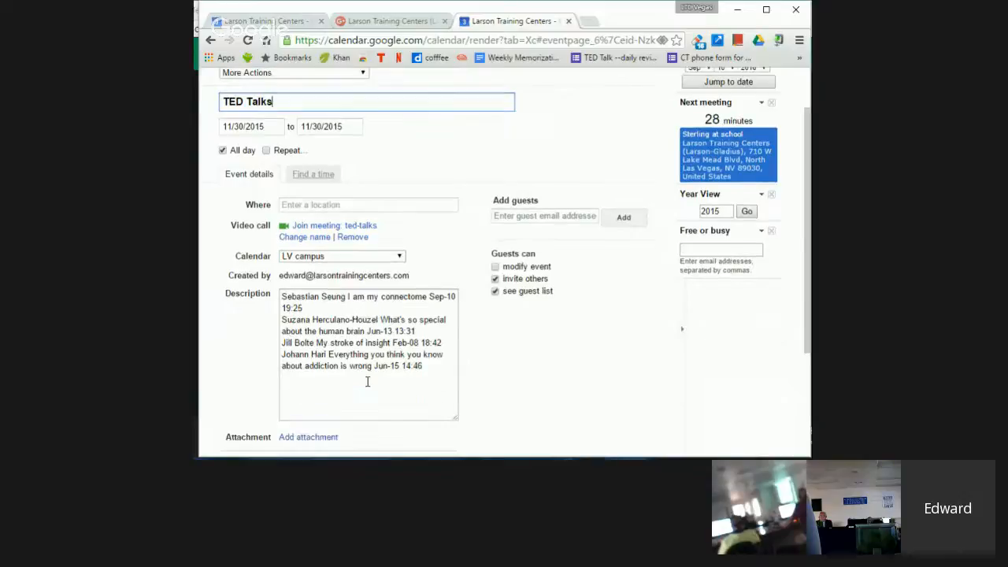
pyautogui.scroll(2, 347, 315)
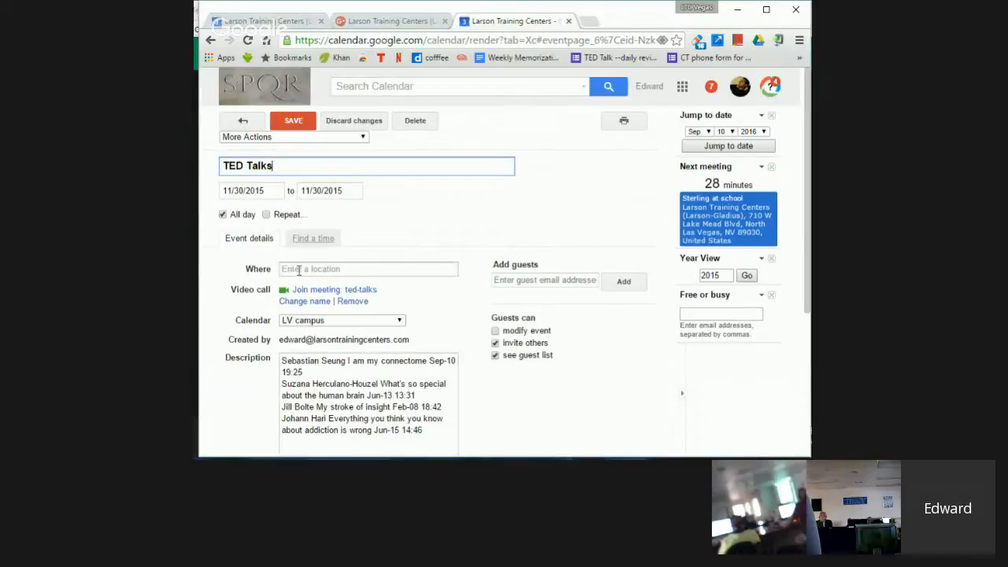
pyautogui.click(220, 215)
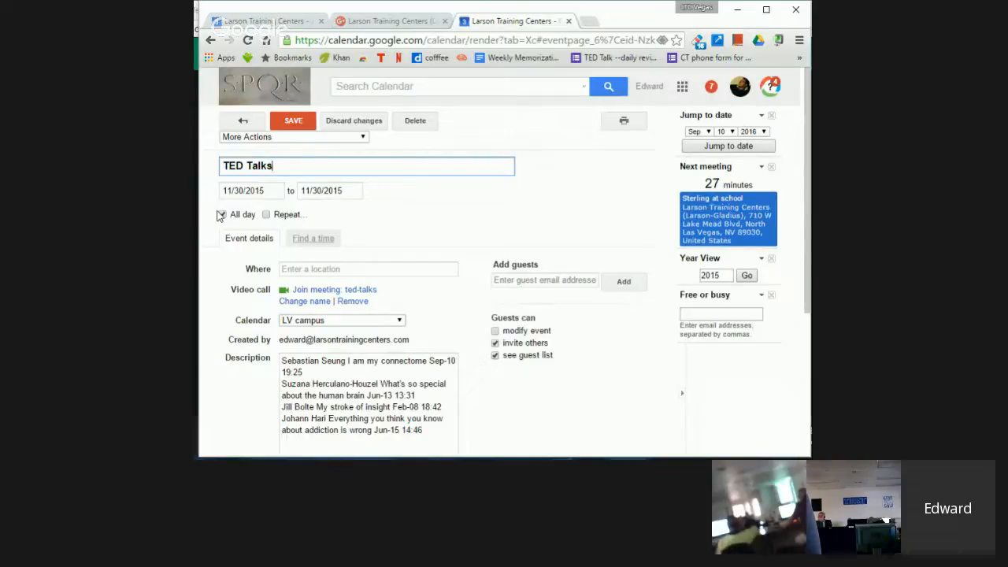
pyautogui.click(238, 126)
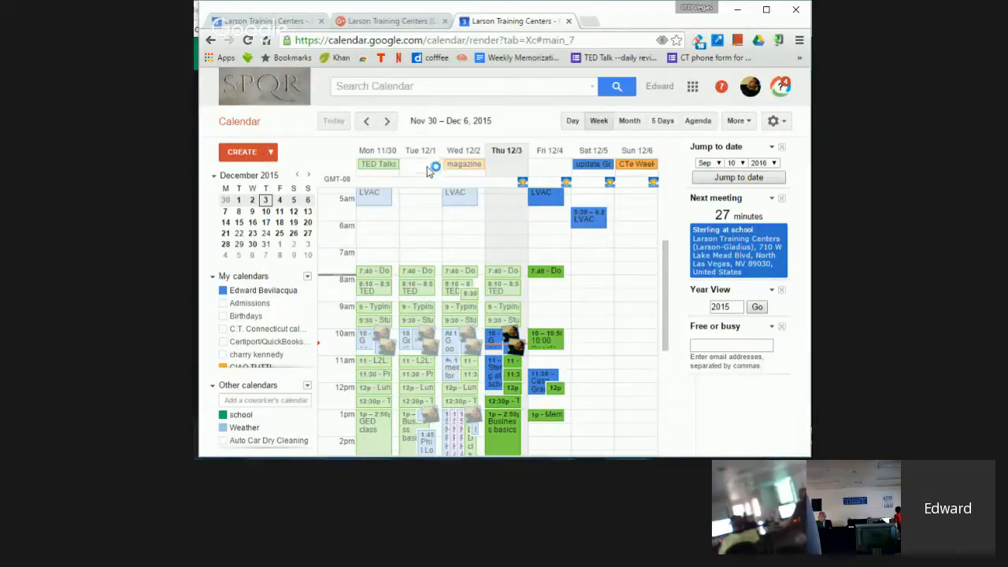
# Start a new event, make it all-day, and title it "car payment".
pyautogui.click(233, 158)
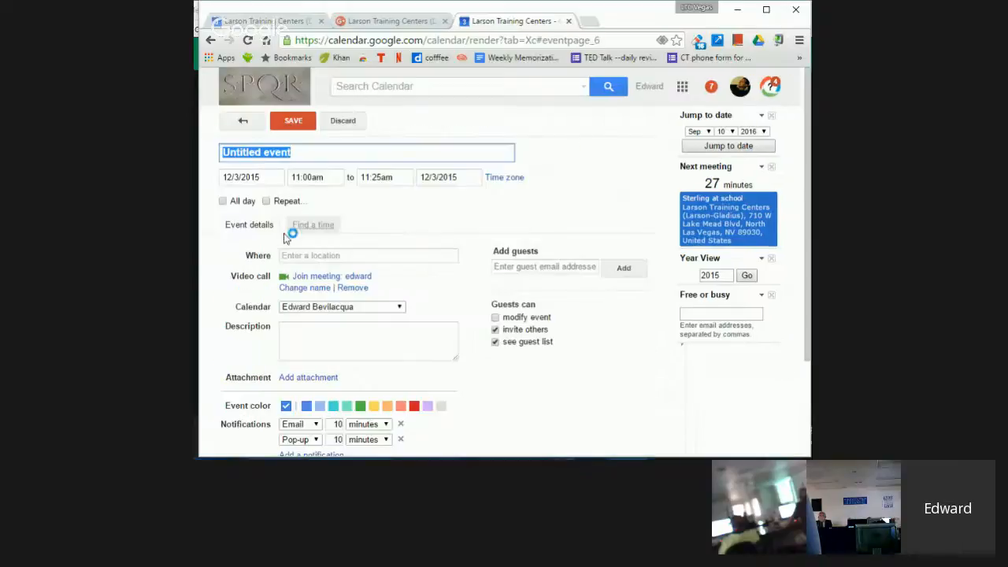
pyautogui.click(239, 203)
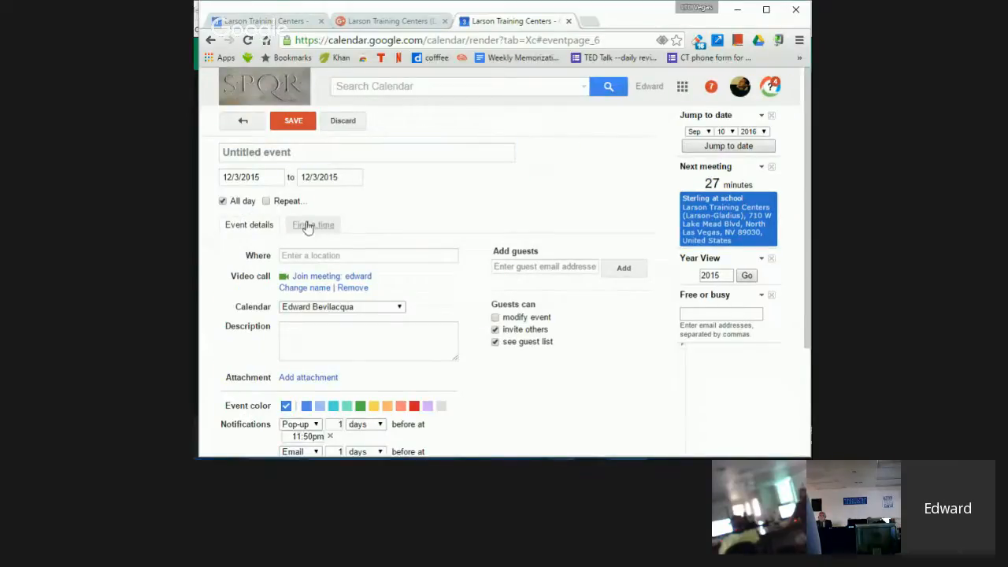
pyautogui.click(287, 150)
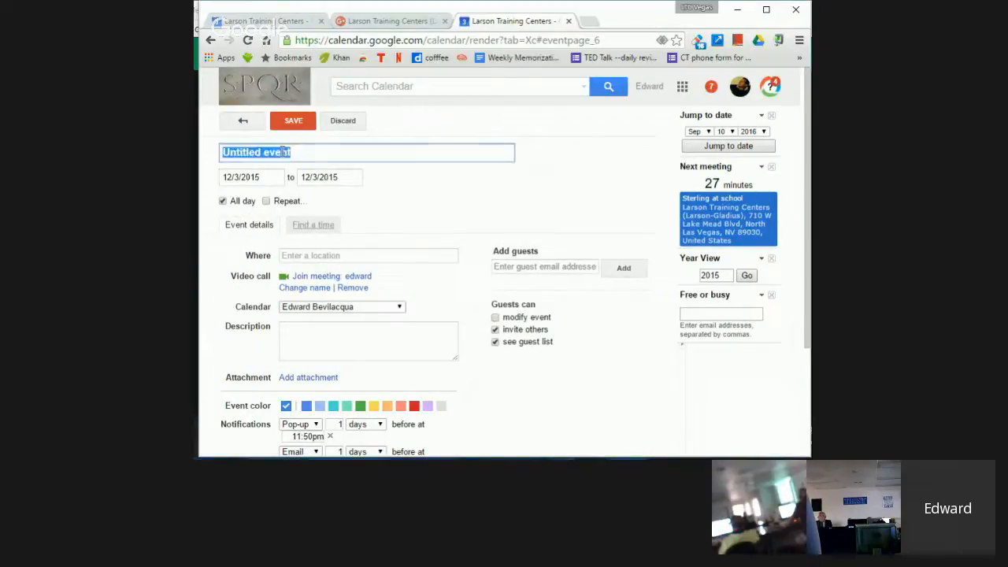
pyautogui.press('BackSpace')
pyautogui.write('c')
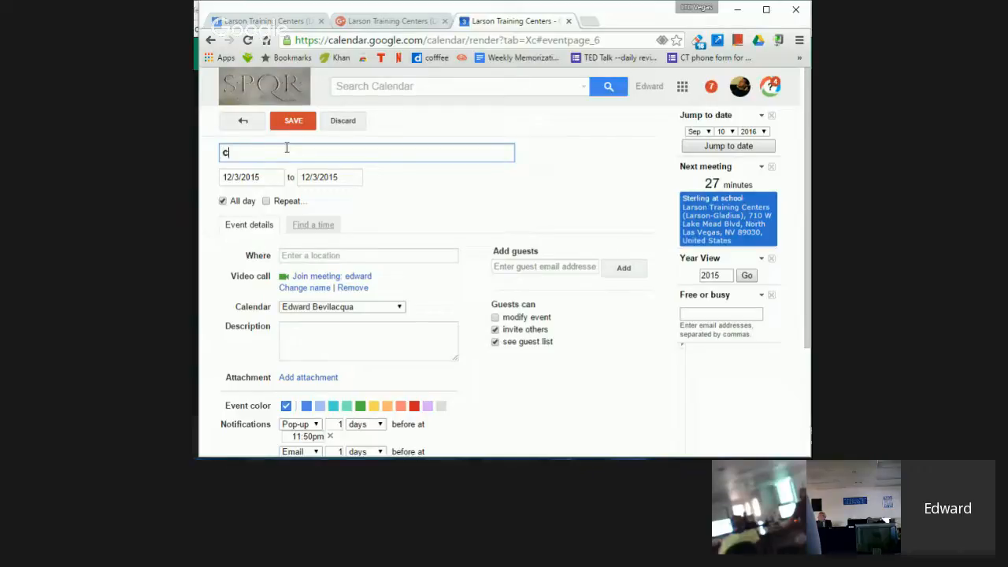
pyautogui.write('ar payment')
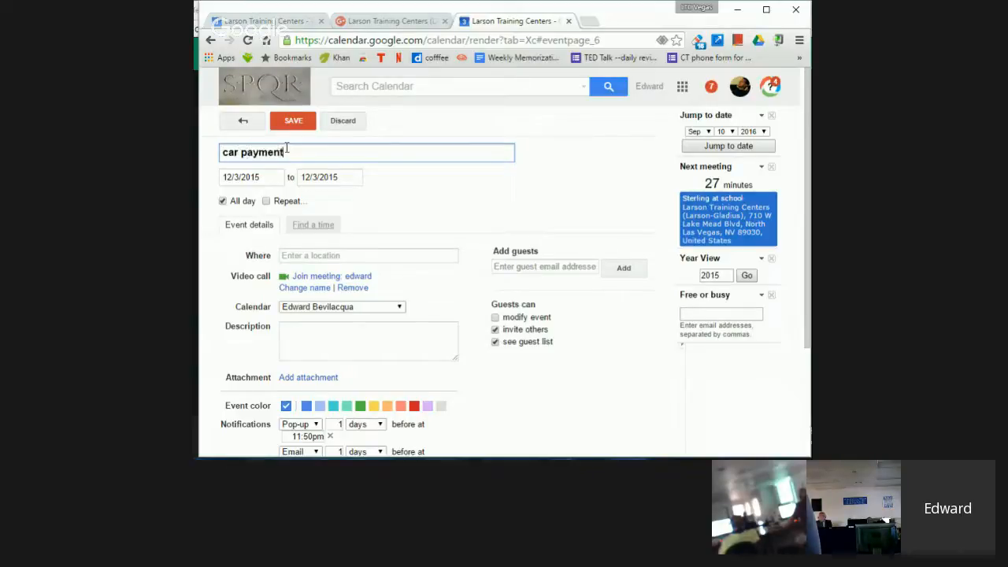
# Set the car payment event's date to 12/15/2015 and make it repeat every 4 weeks.
pyautogui.click(250, 176)
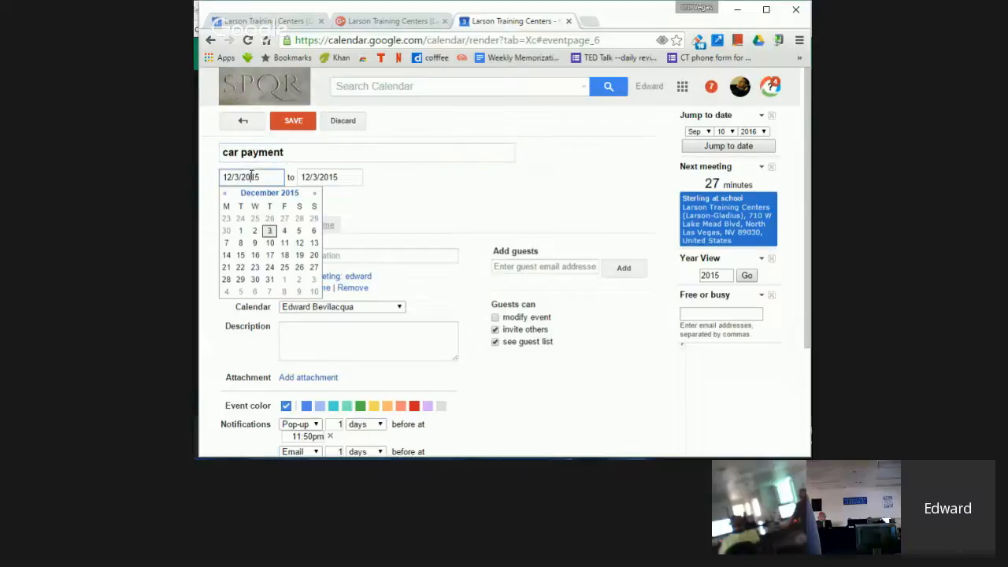
pyautogui.click(240, 255)
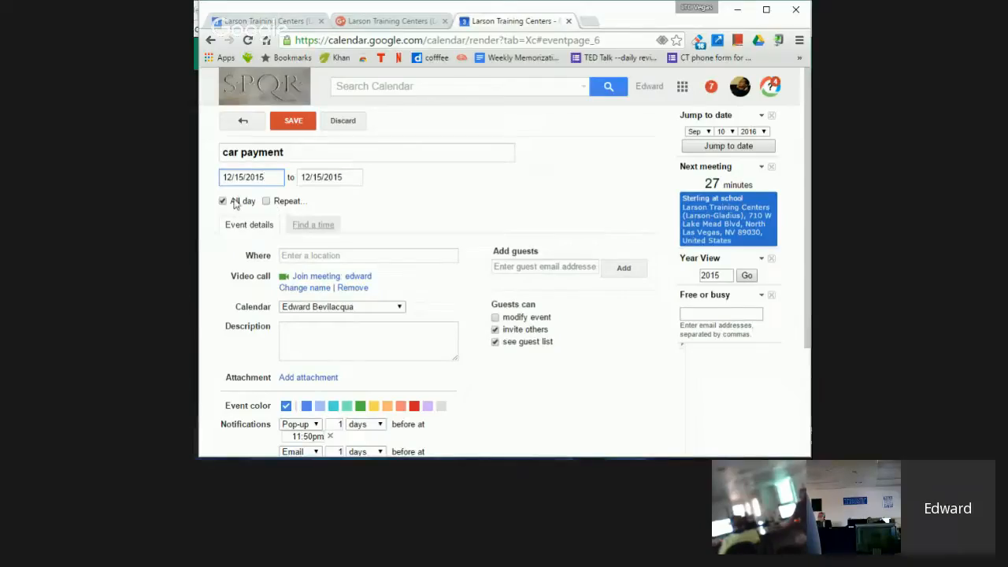
pyautogui.click(266, 203)
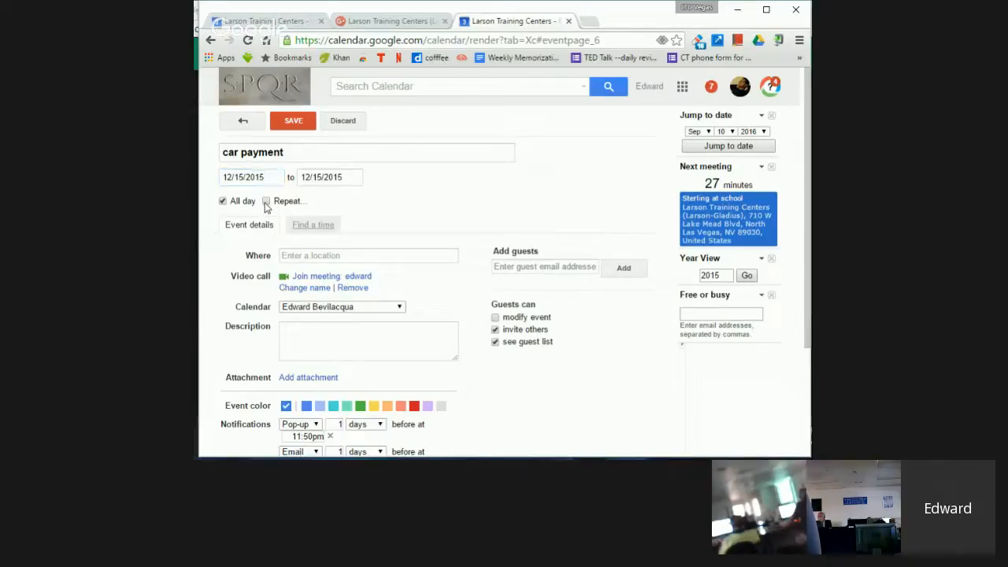
pyautogui.click(266, 202)
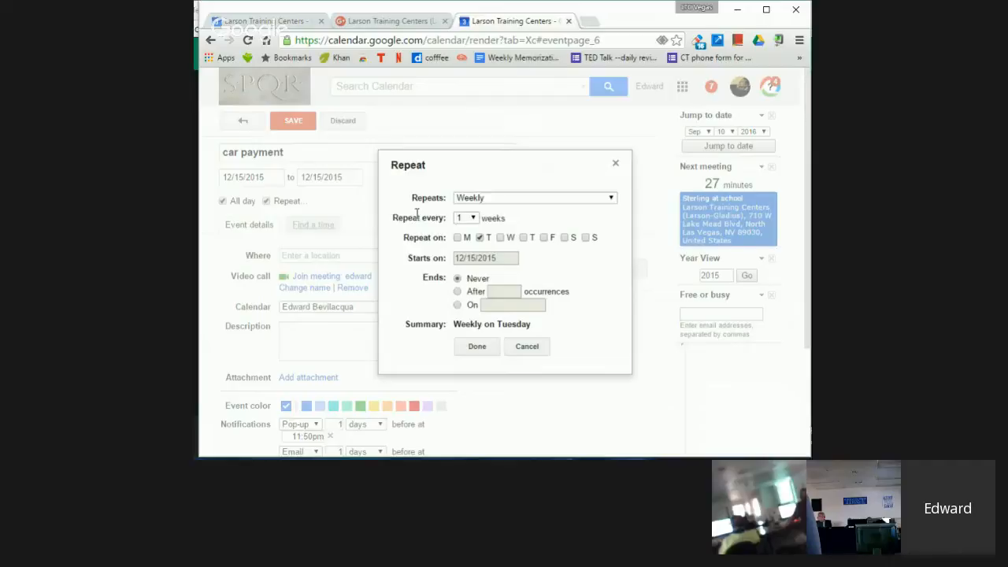
pyautogui.click(472, 219)
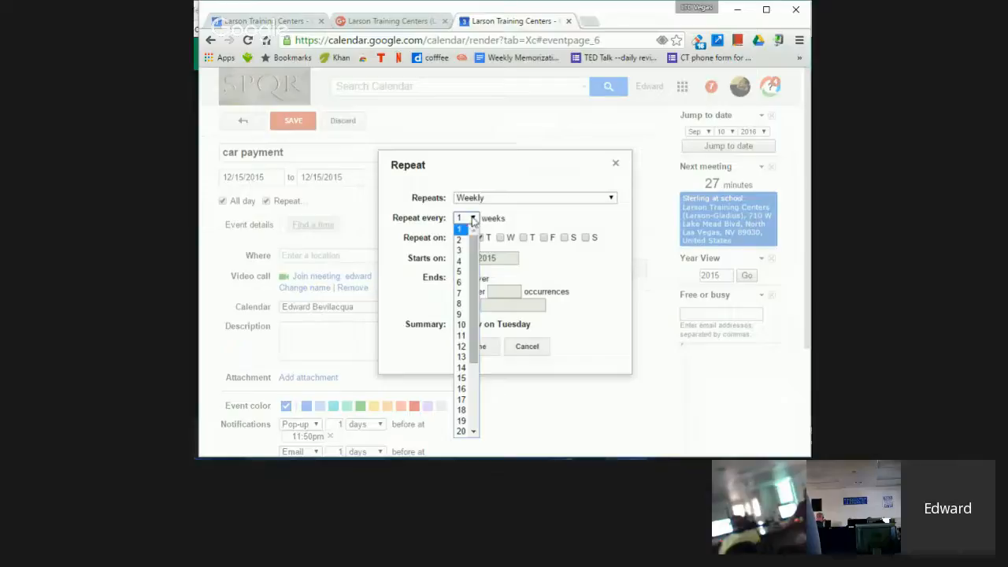
pyautogui.click(462, 261)
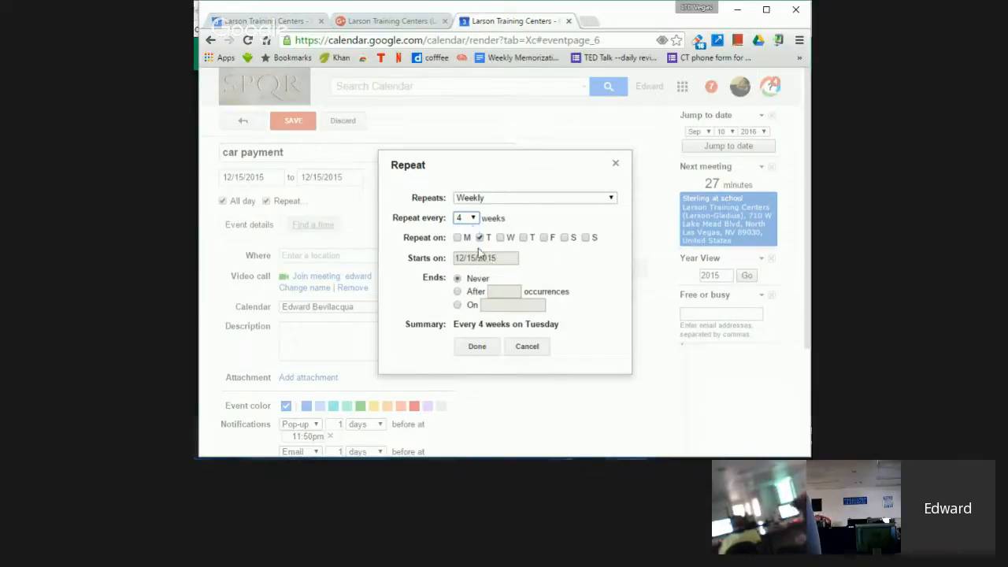
# Change the event's repetition to monthly, every 1 month, ending after 35 occurrences.
pyautogui.click(482, 200)
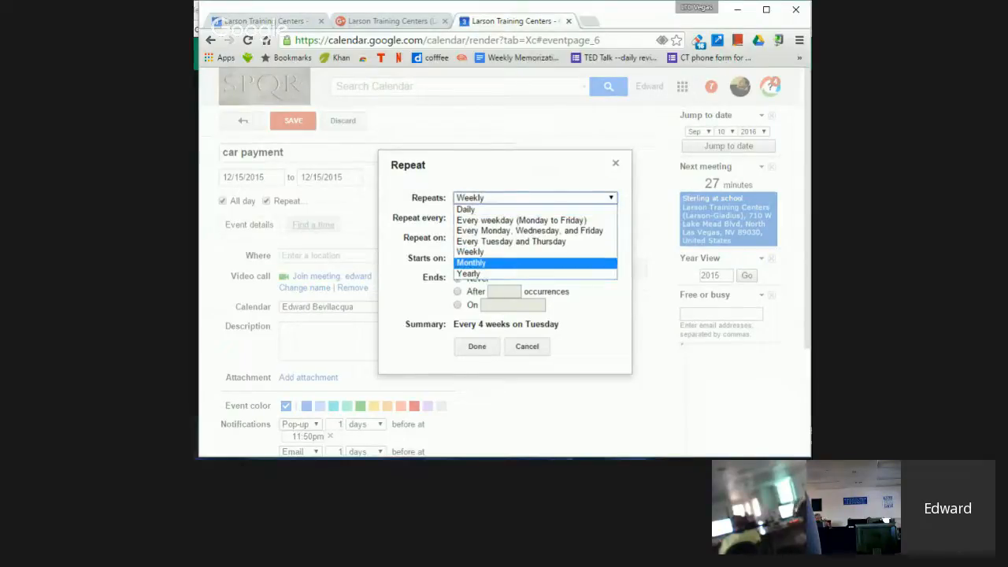
pyautogui.click(477, 263)
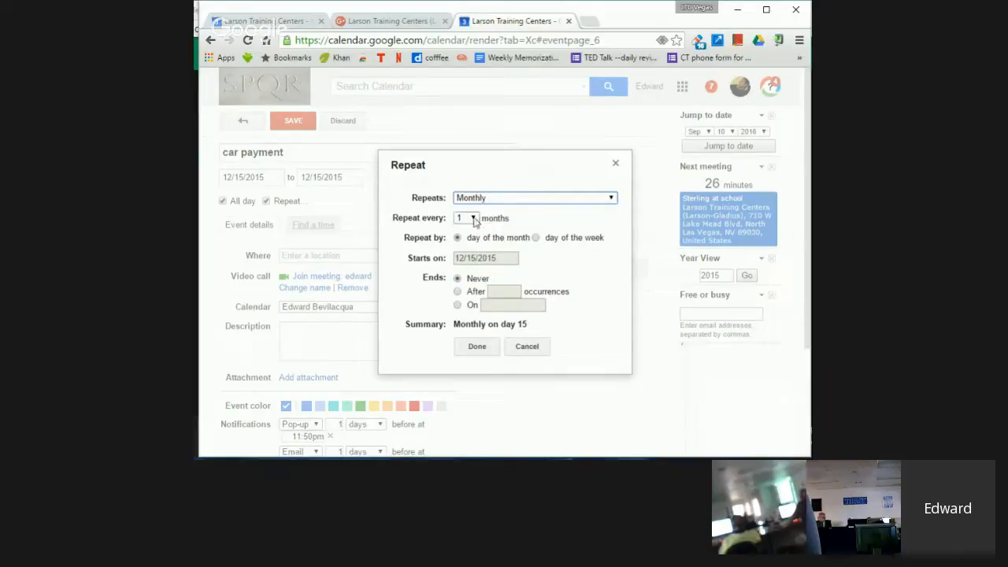
pyautogui.click(475, 219)
pyautogui.click(476, 221)
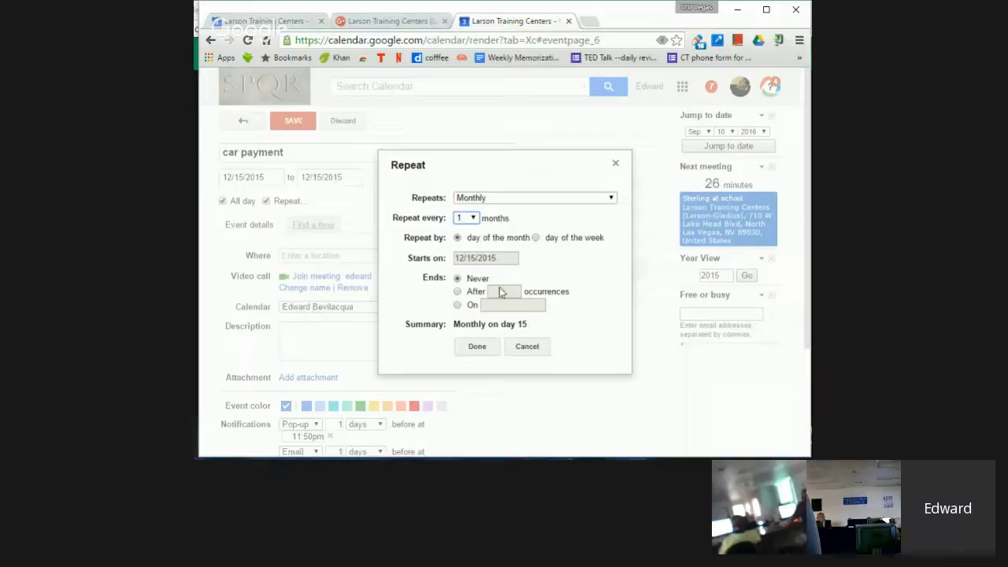
pyautogui.click(457, 292)
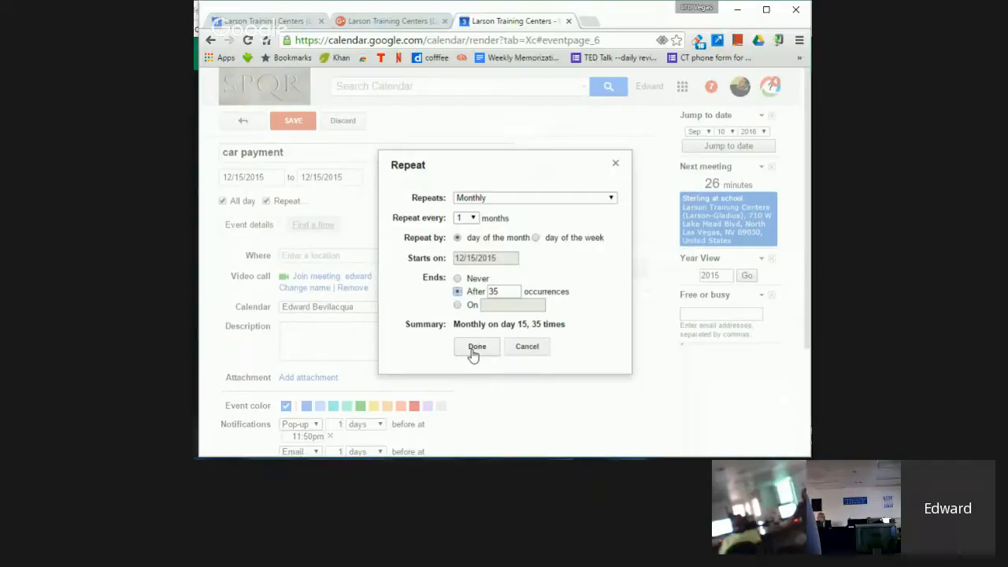
# Cancel the repeat settings and discard the unsaved car payment event.
pyautogui.click(516, 351)
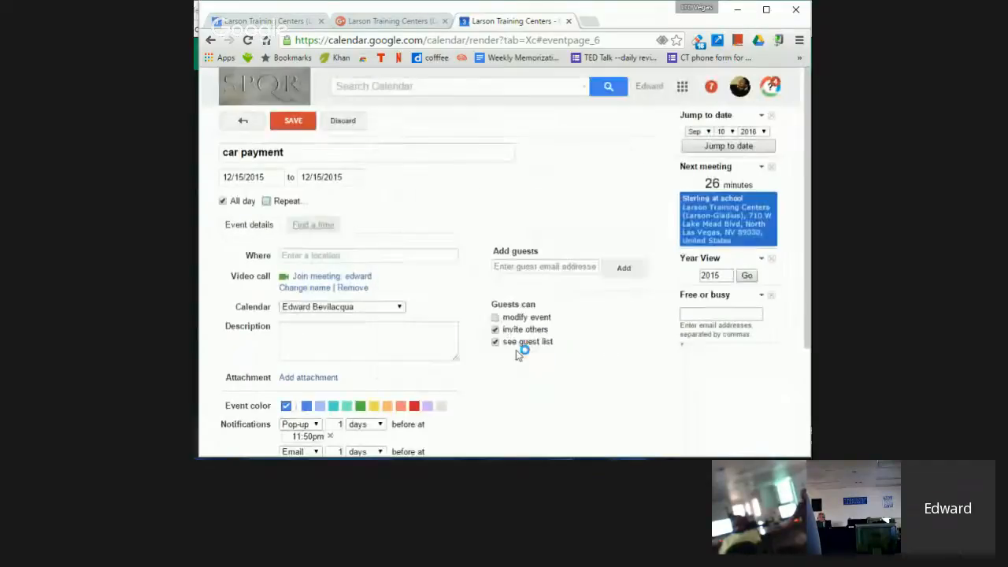
pyautogui.click(236, 121)
pyautogui.click(471, 286)
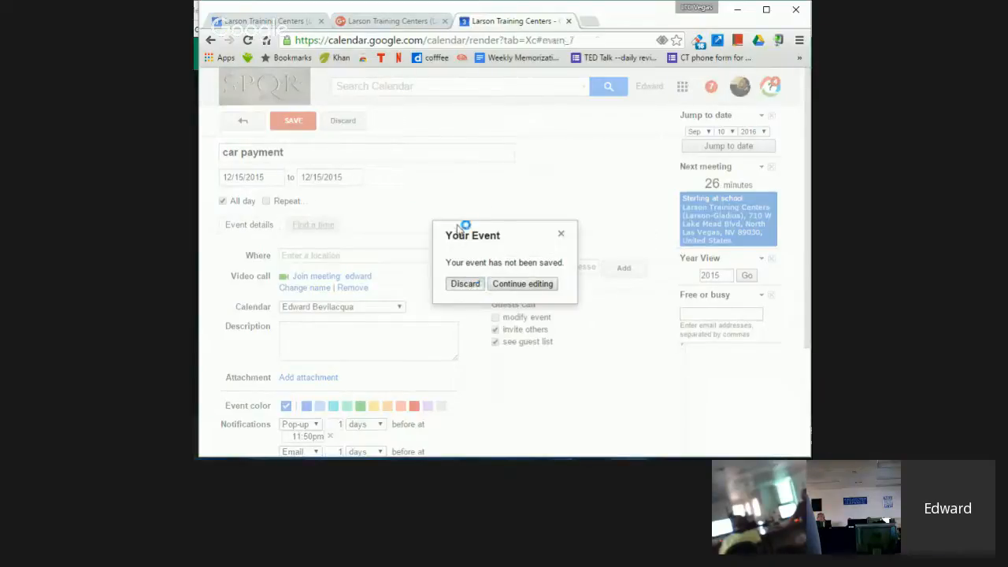
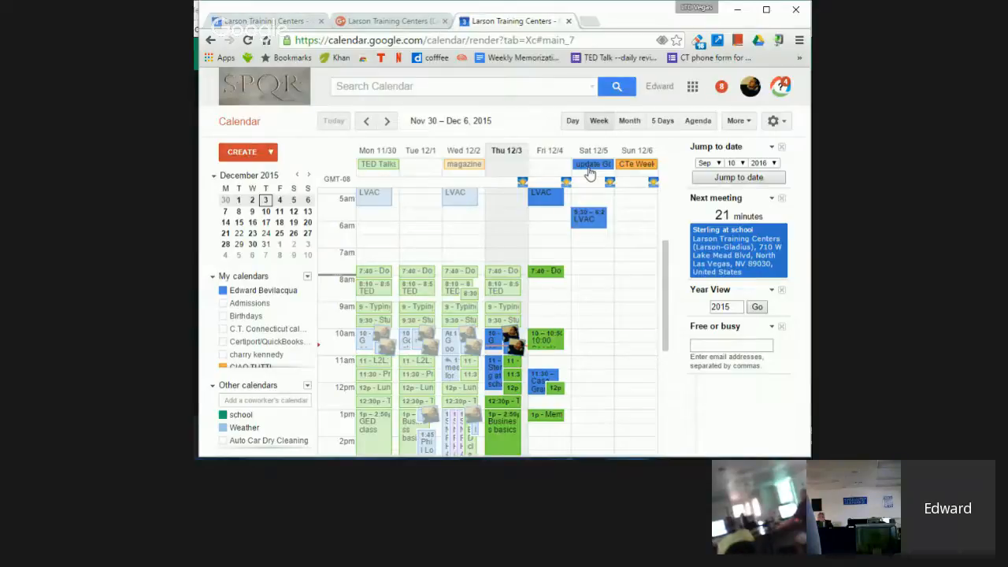
# Look over the current week's all-day and morning events and go through the list of own calendars.
pyautogui.click(416, 172)
pyautogui.click(421, 172)
pyautogui.scroll(3, 539, 274)
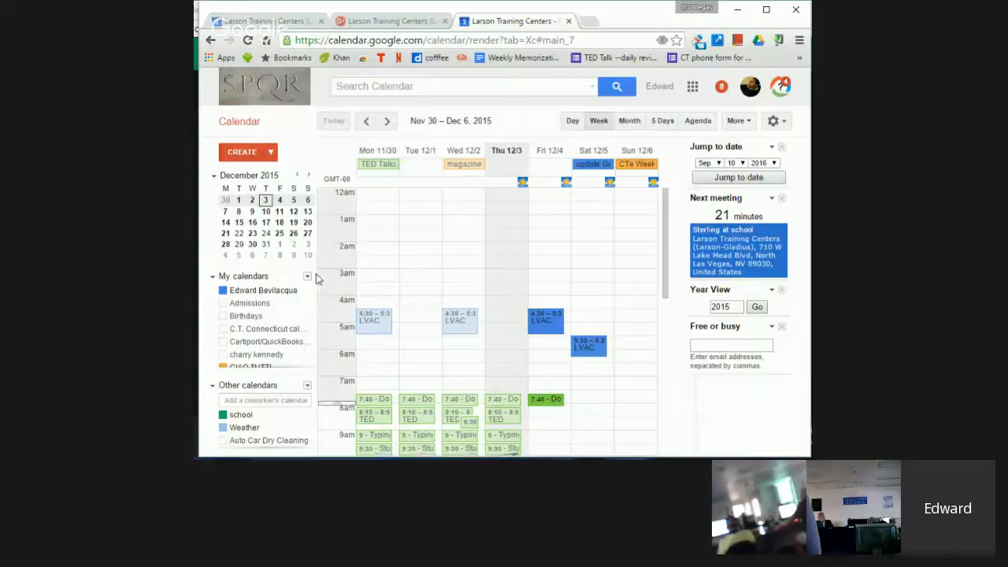
pyautogui.scroll(-5, 244, 294)
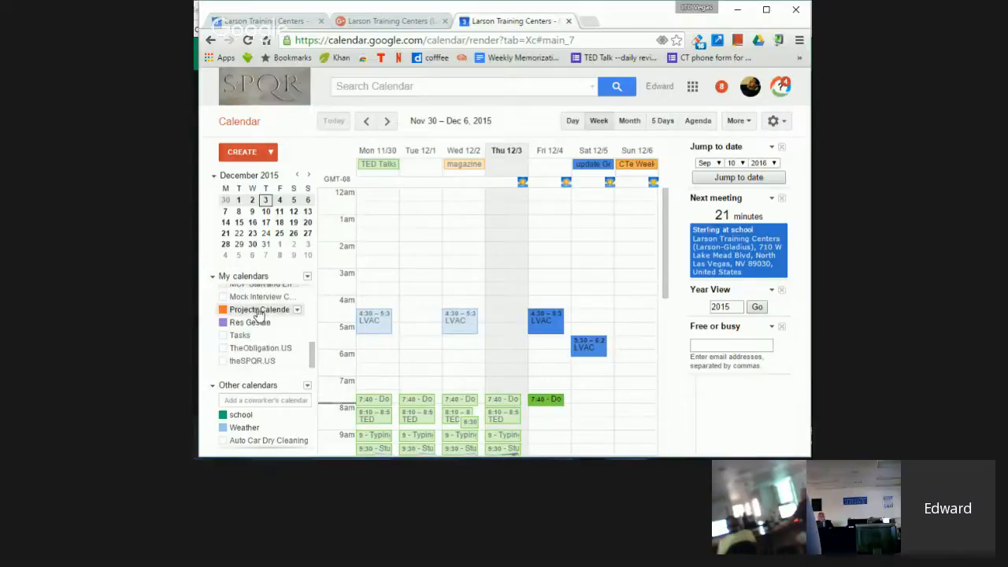
pyautogui.scroll(5, 260, 313)
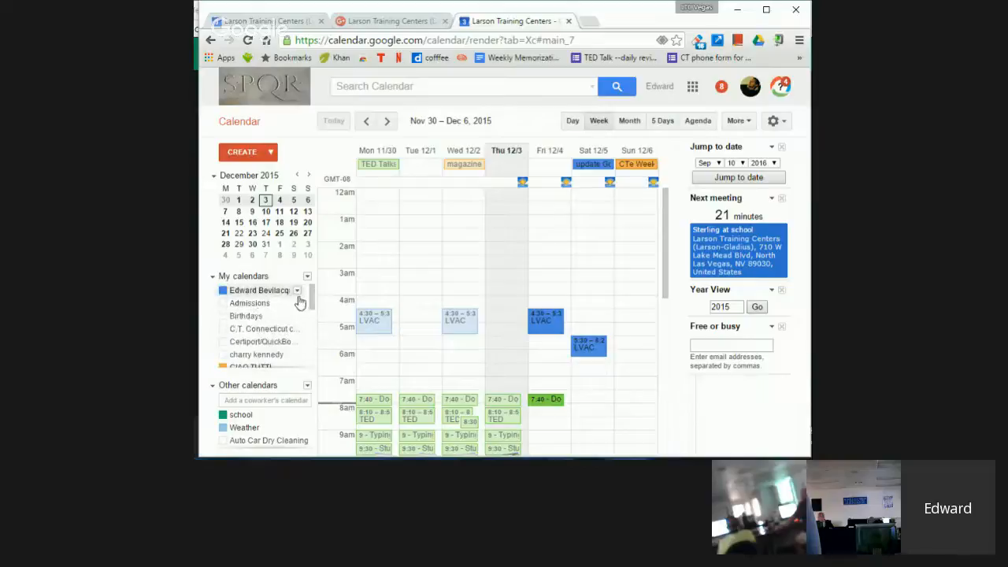
pyautogui.moveTo(312, 297); pyautogui.dragTo(309, 365)
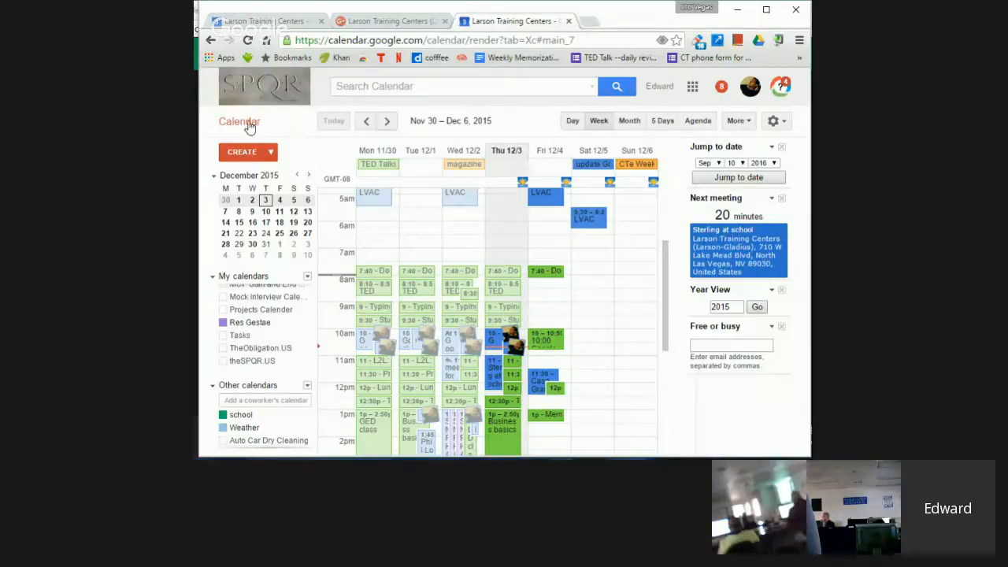
# Switch to the Agenda view and look through the events listed for December 3 and 4.
pyautogui.click(740, 121)
pyautogui.click(738, 123)
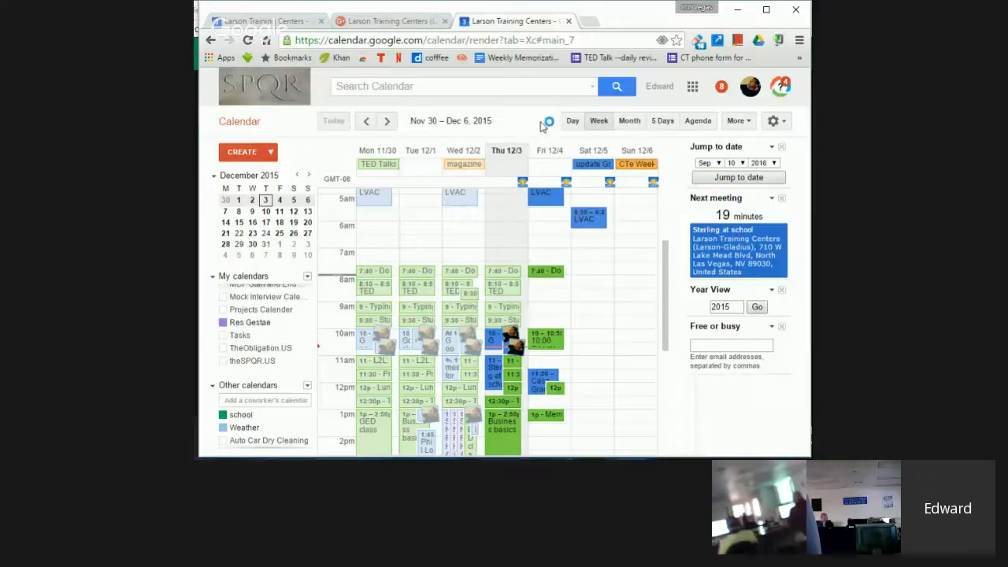
pyautogui.click(691, 125)
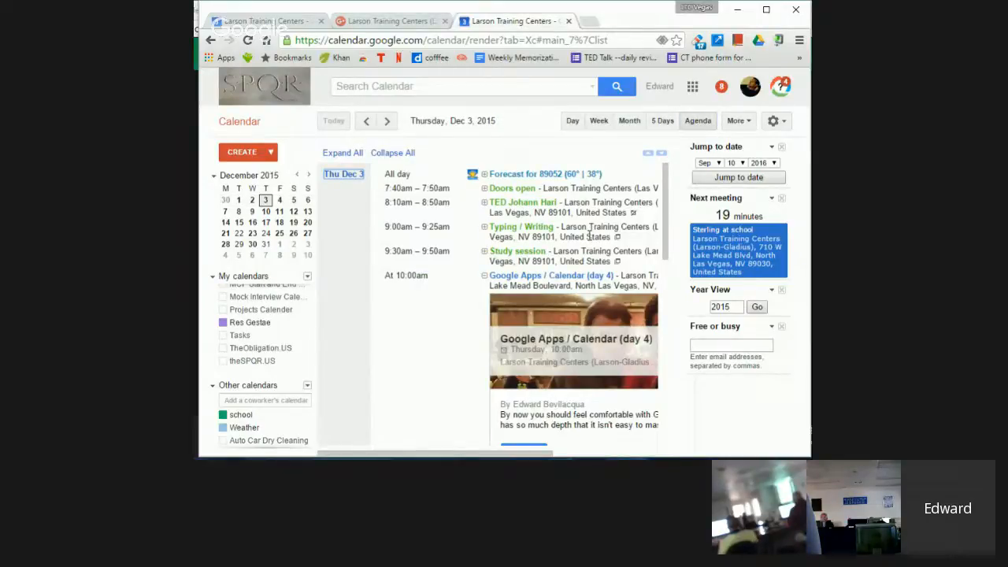
pyautogui.scroll(-5, 591, 236)
pyautogui.scroll(-3, 599, 245)
pyautogui.scroll(-10, 610, 251)
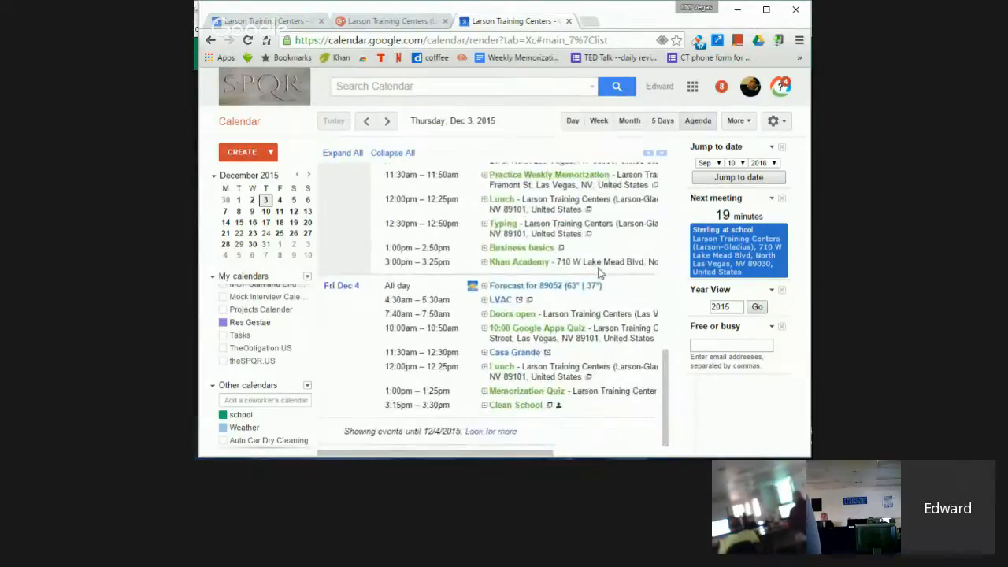
pyautogui.scroll(5, 599, 272)
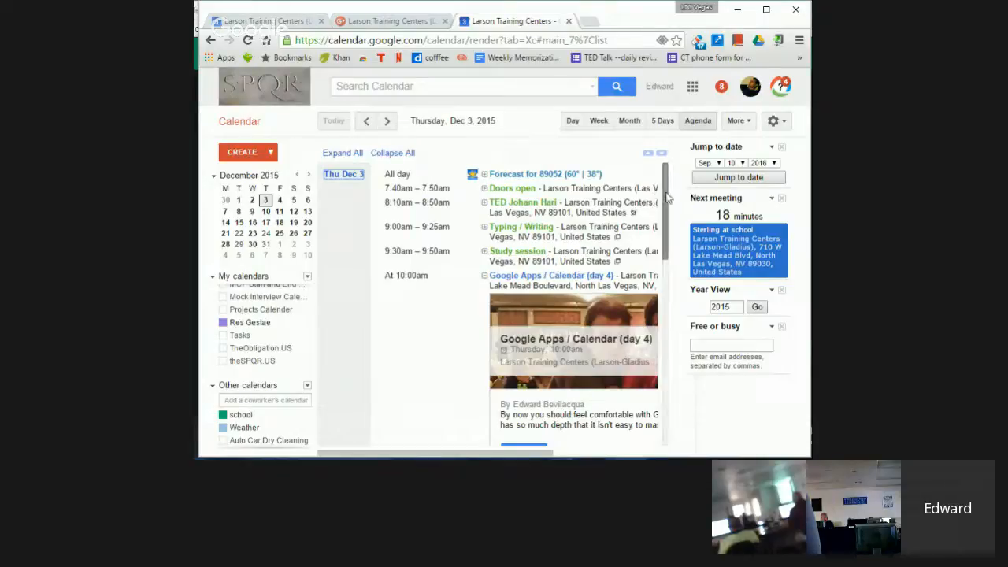
pyautogui.moveTo(666, 197); pyautogui.dragTo(630, 187)
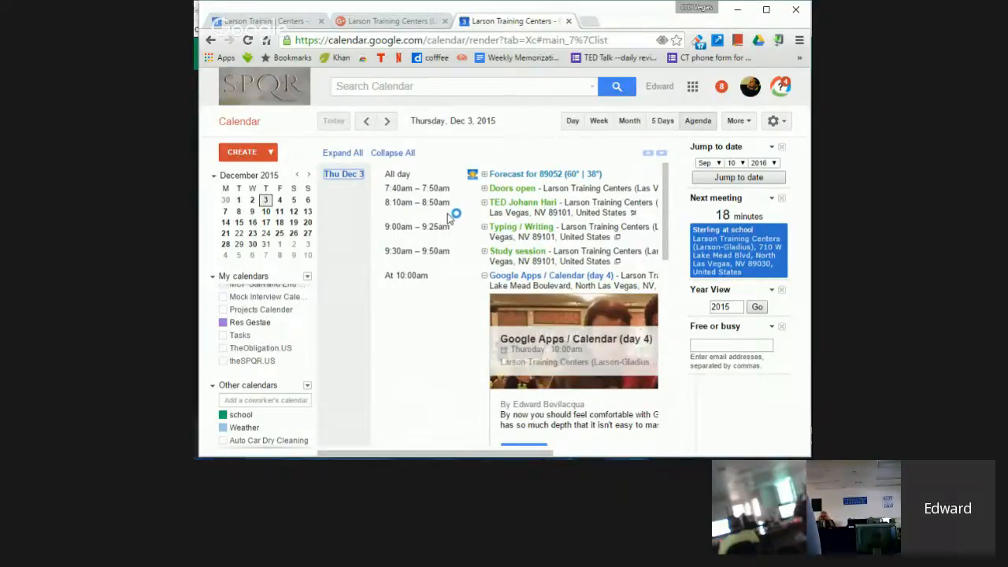
pyautogui.scroll(-7, 449, 217)
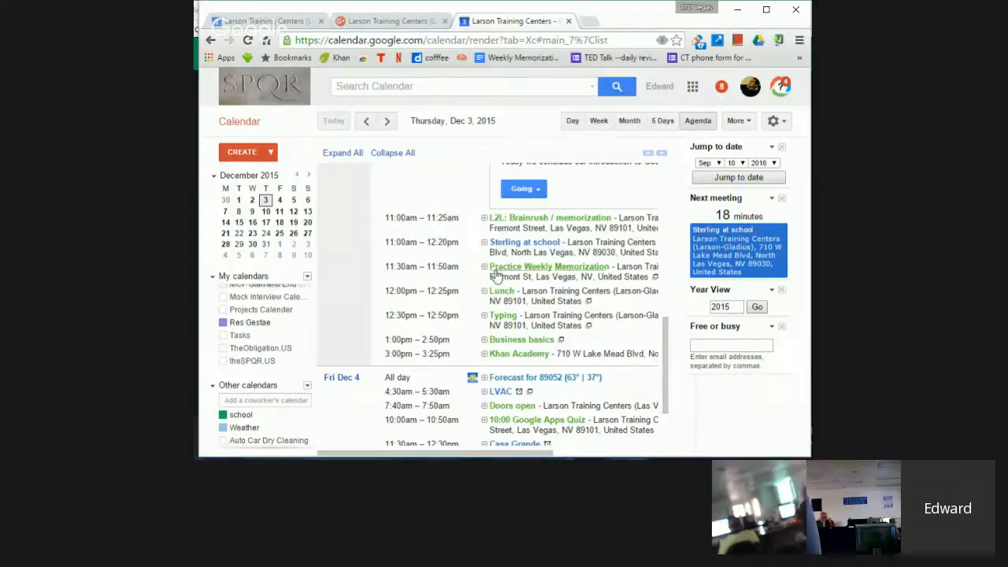
pyautogui.scroll(-2, 497, 274)
pyautogui.scroll(10, 493, 284)
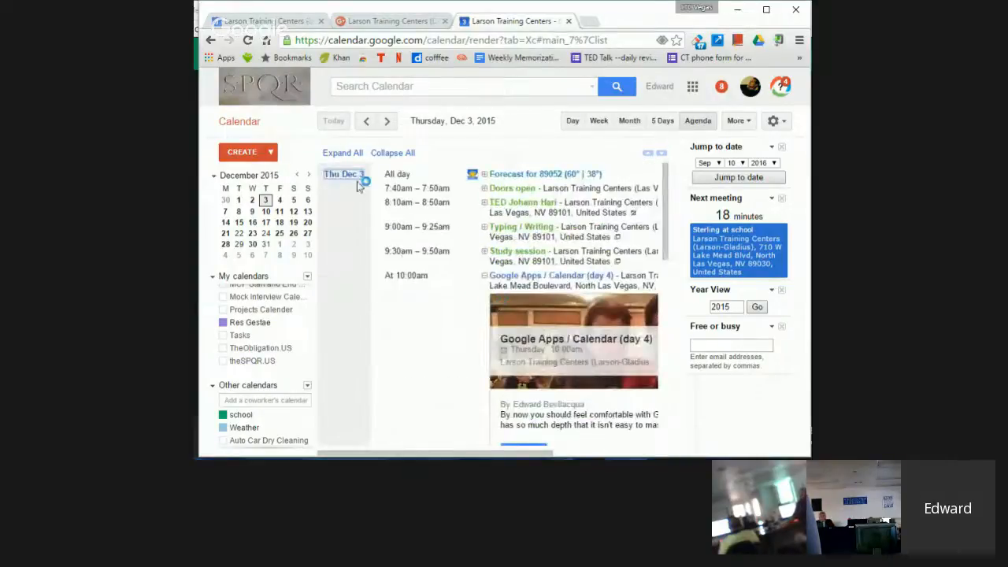
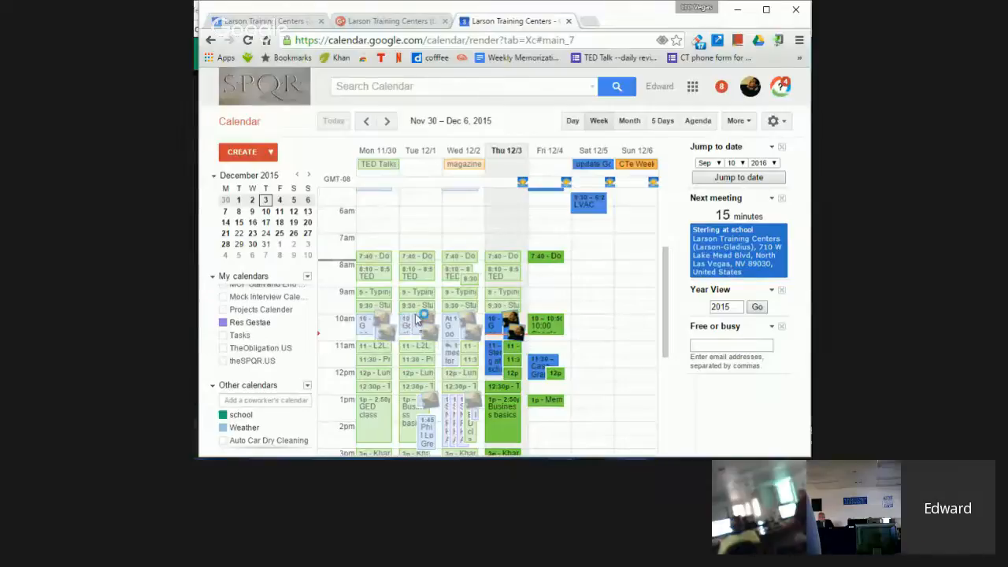
# Look through the week from early morning to late evening and examine the other own calendars that can be displayed.
pyautogui.scroll(5, 416, 317)
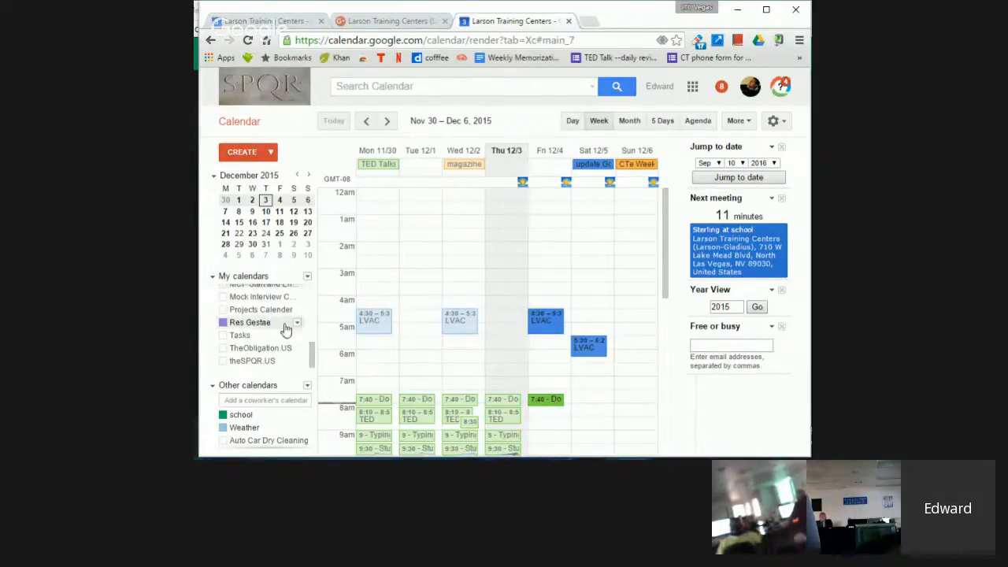
pyautogui.scroll(-2, 580, 377)
pyautogui.scroll(-4, 581, 376)
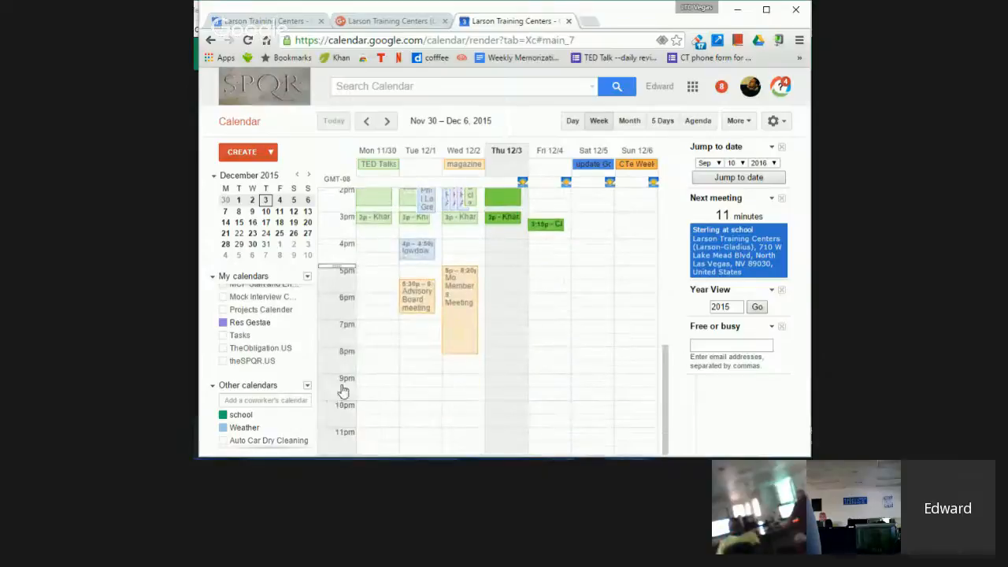
pyautogui.scroll(5, 274, 355)
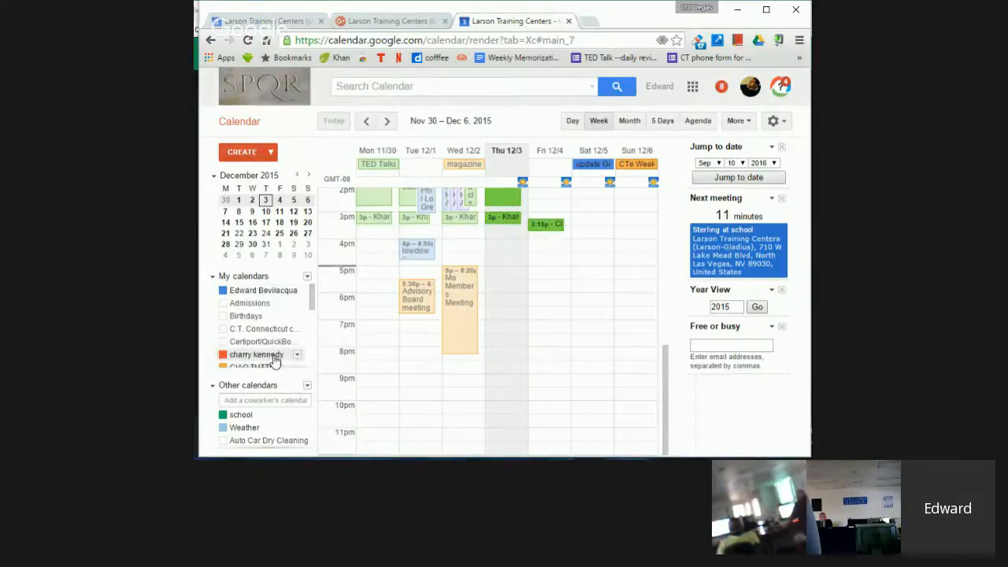
pyautogui.click(281, 304)
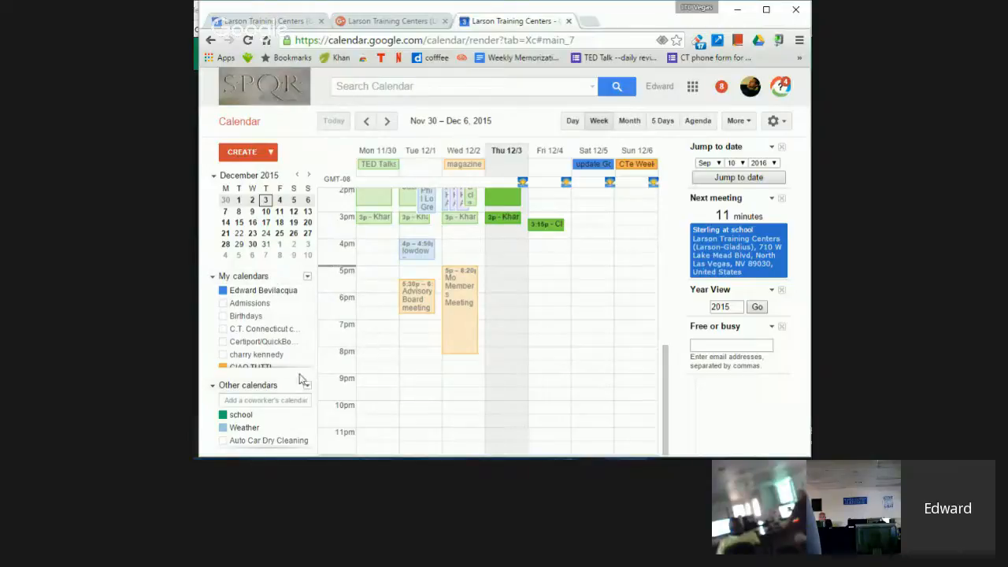
pyautogui.click(259, 331)
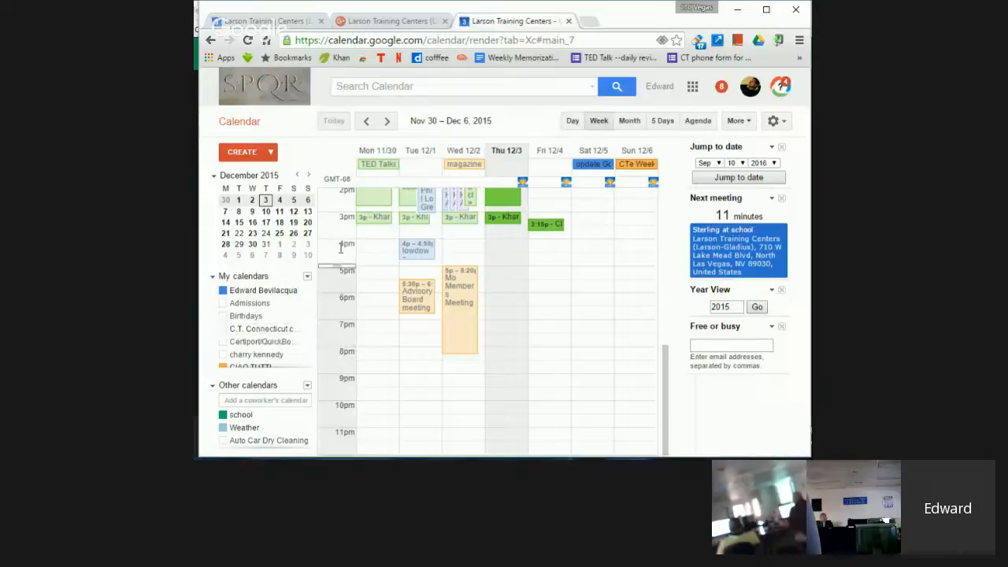
# Recolor the main personal calendar red, look over its events in the week, and set its color back to blue.
pyautogui.click(297, 291)
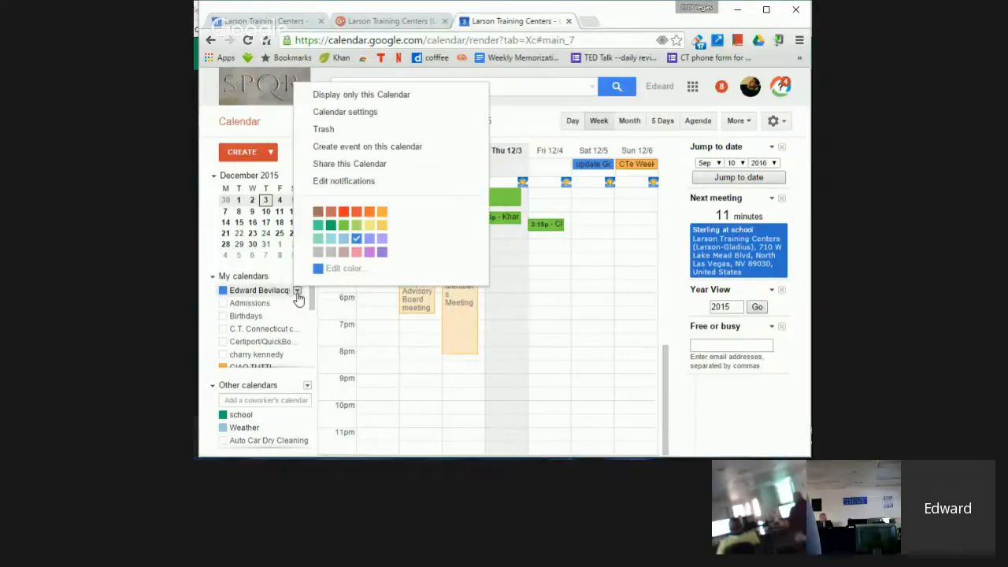
pyautogui.click(344, 215)
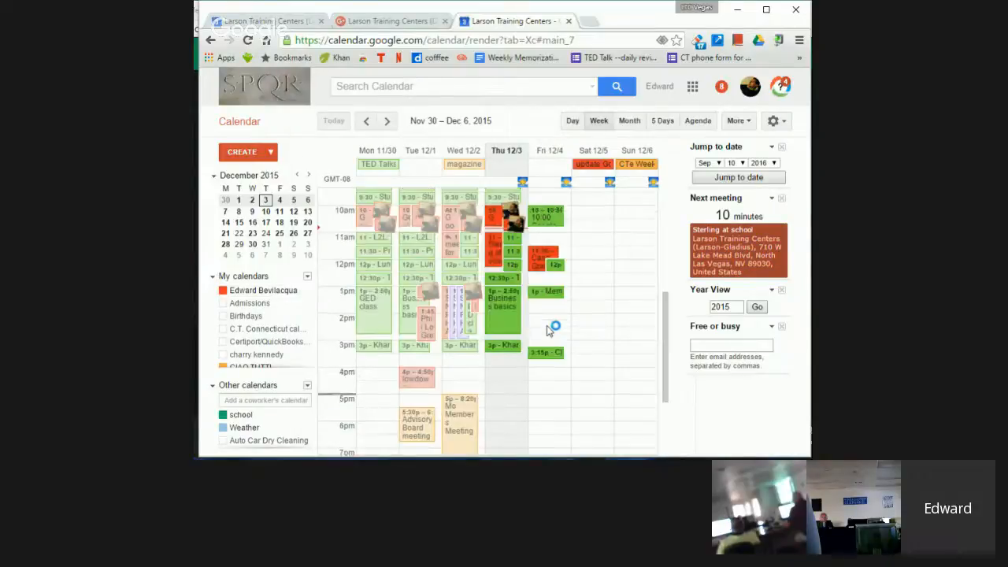
pyautogui.scroll(2, 551, 327)
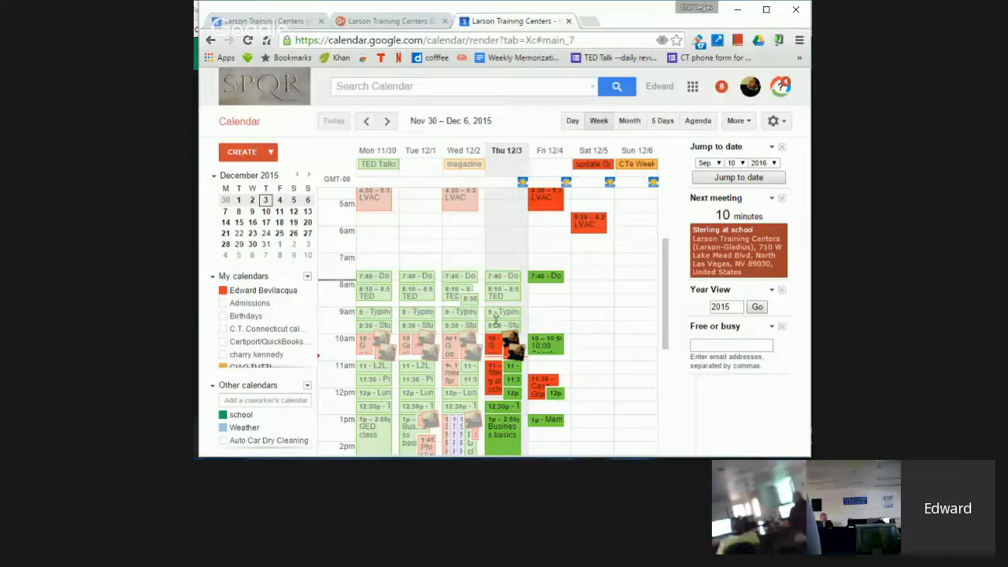
pyautogui.click(297, 290)
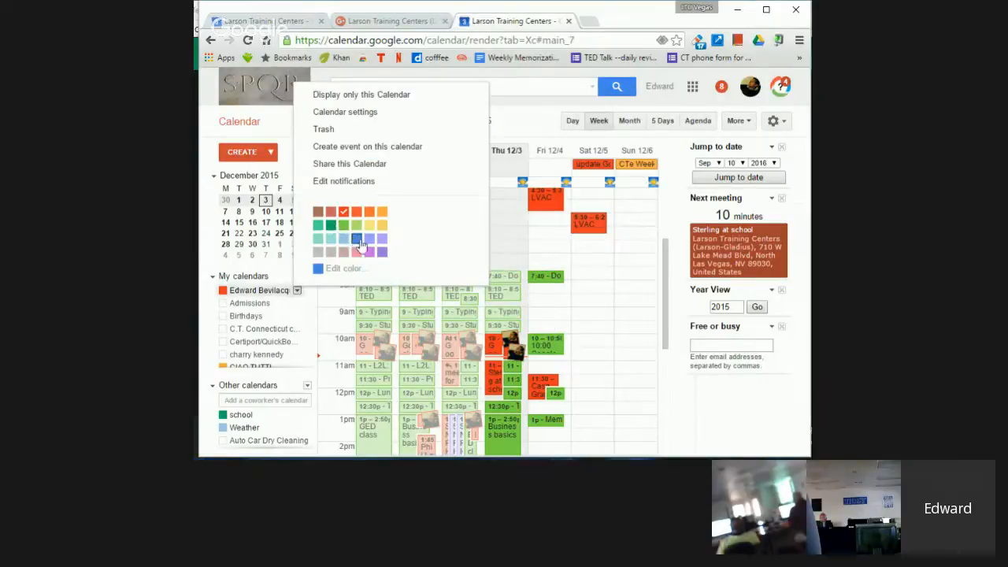
pyautogui.click(356, 239)
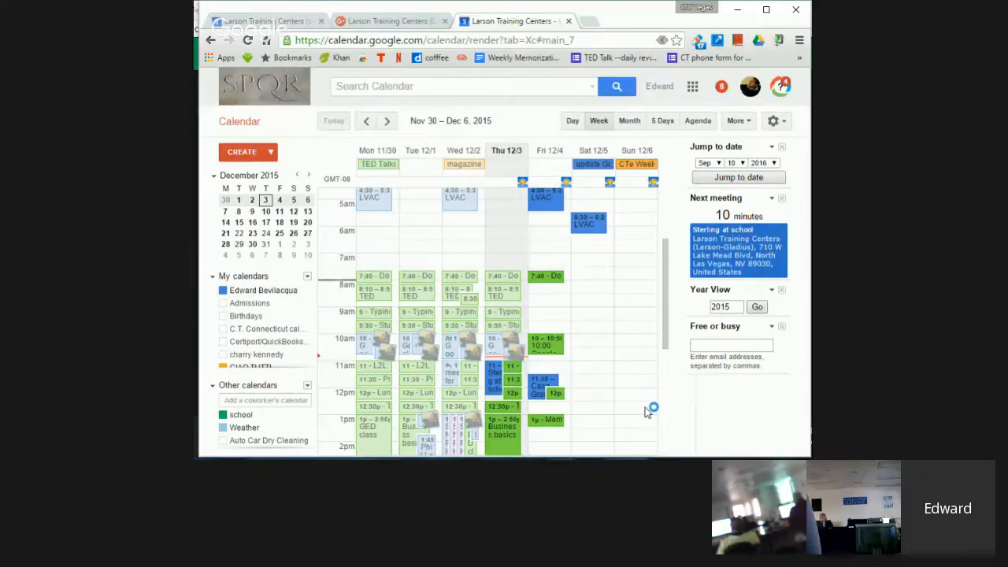